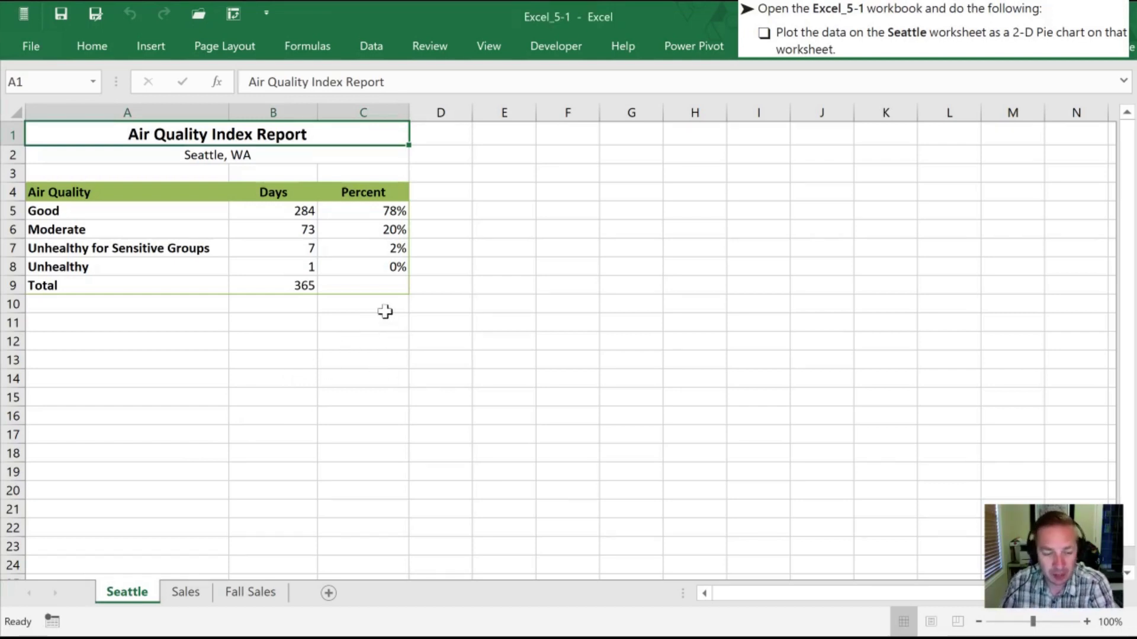
Insert a 2-D pie chart of the Seattle air quality days and move it beside the table.
left_click(265, 247)
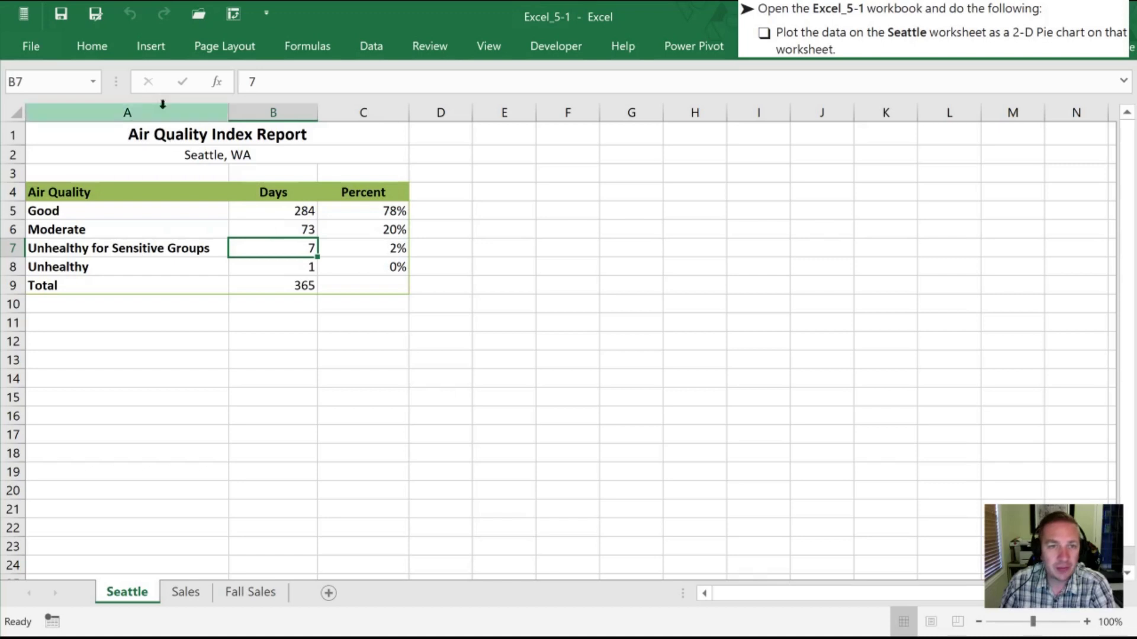
left_click(148, 52)
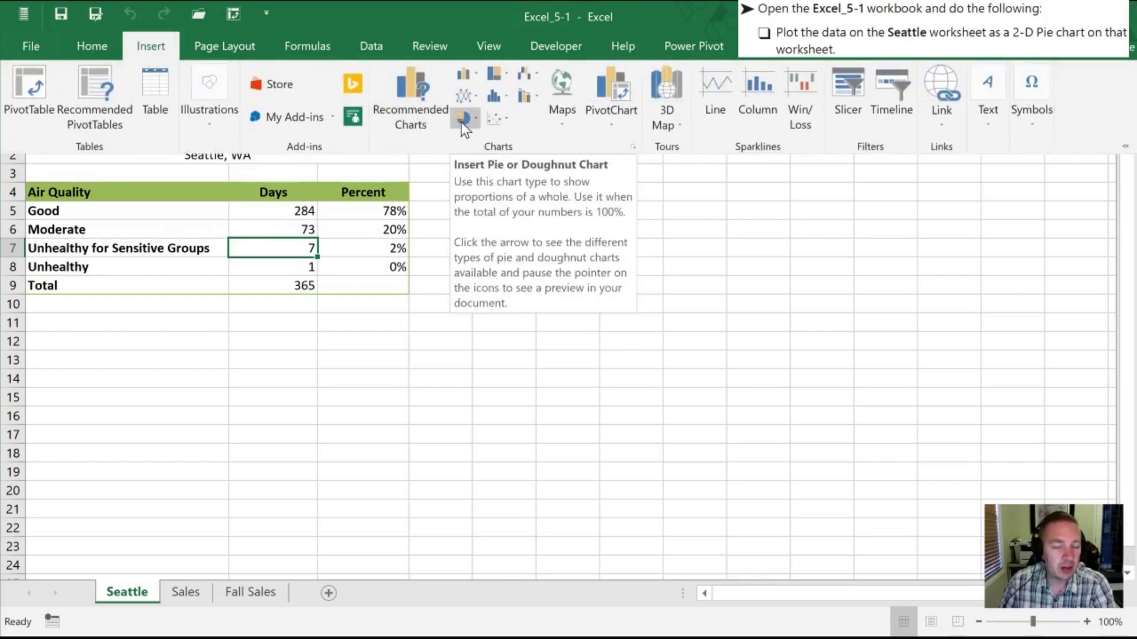
left_click(463, 121)
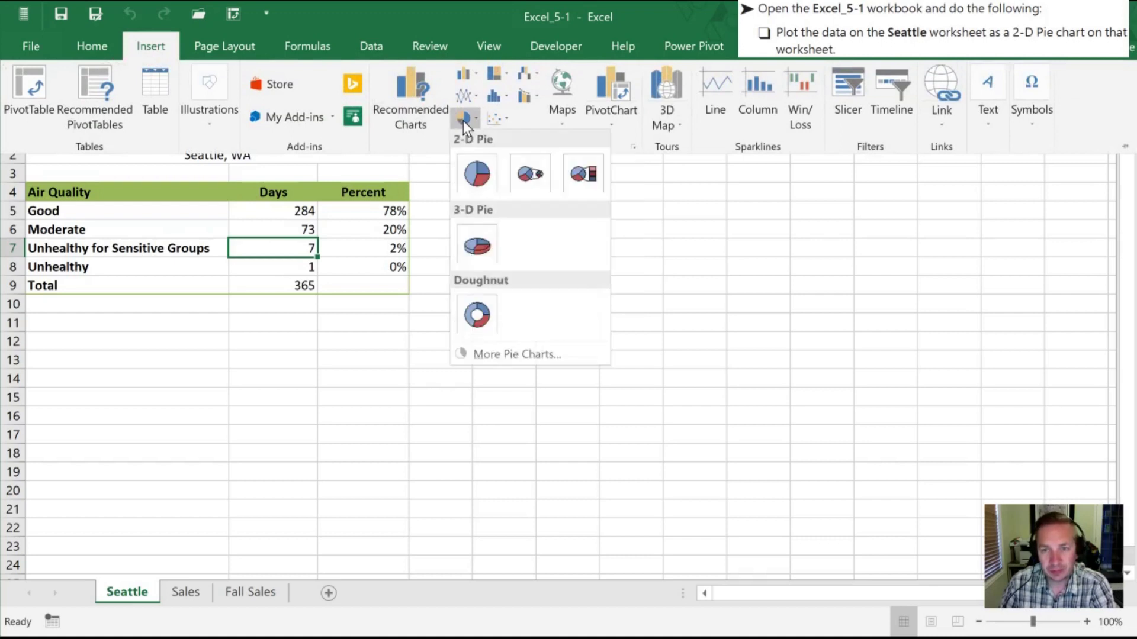
left_click(475, 175)
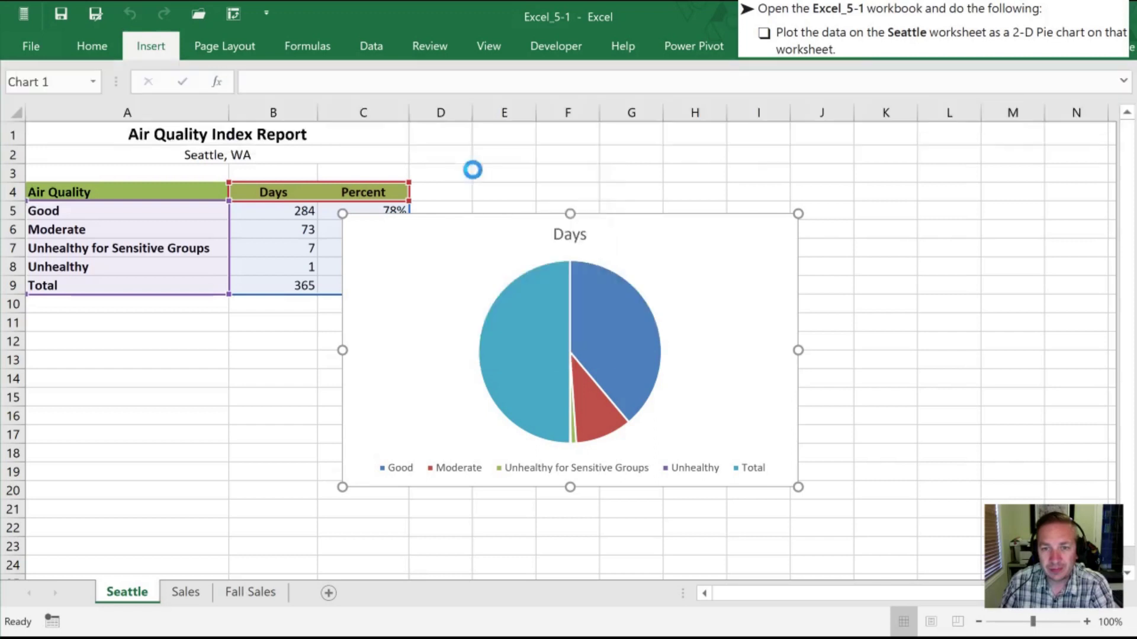
left_click_drag(437, 234, 545, 187)
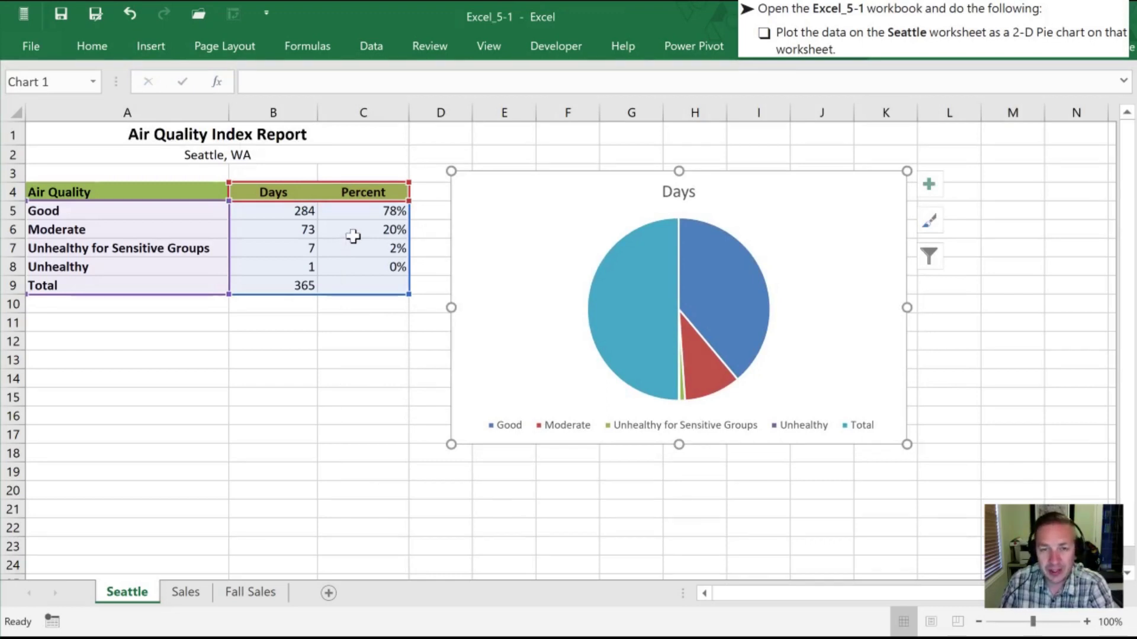
Extend the pie series name to B1:B4 so the title reads 'Air Quality Index Report Seattle, WA Days'.
left_click(628, 261)
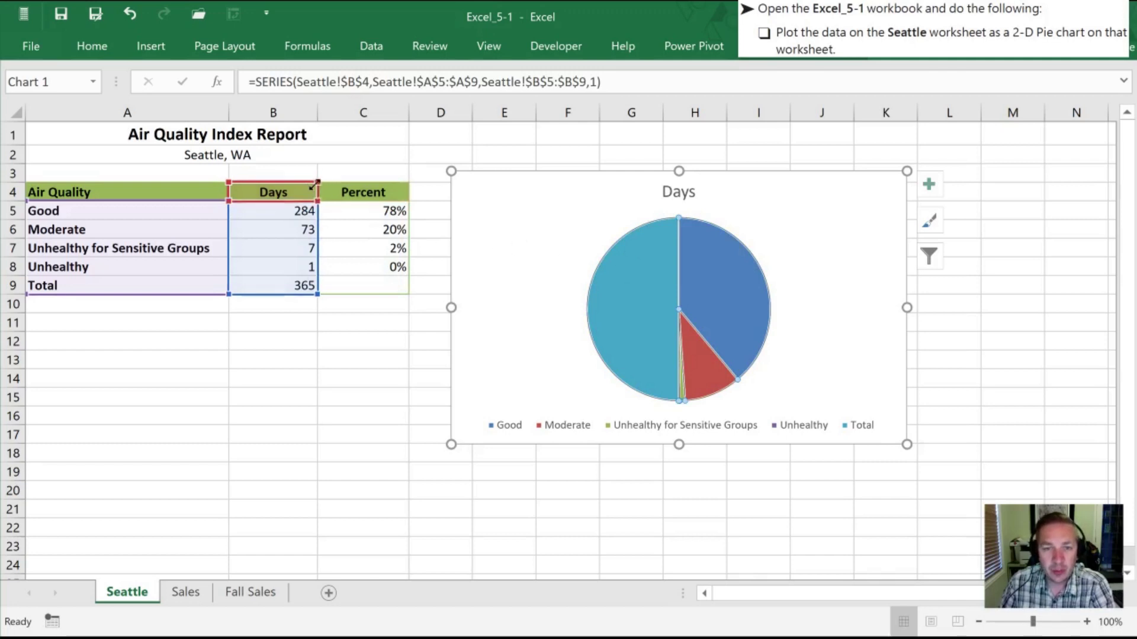
left_click_drag(318, 181, 311, 130)
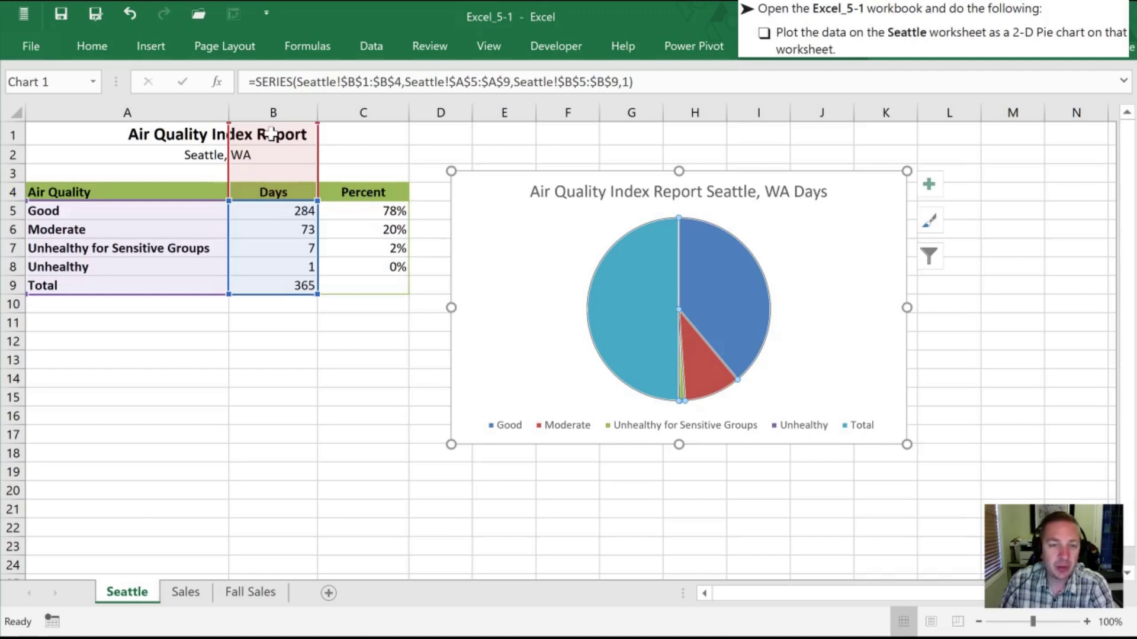
left_click(563, 198)
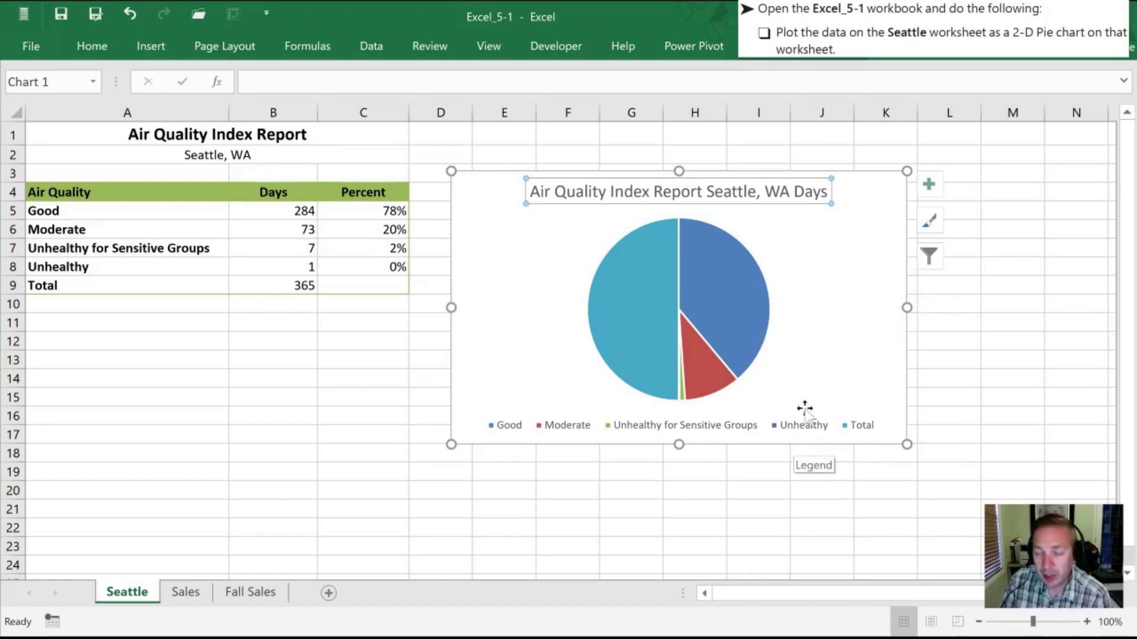
Open Format Data Point for the Total slice and try rotating the first-slice angle.
left_click(623, 276)
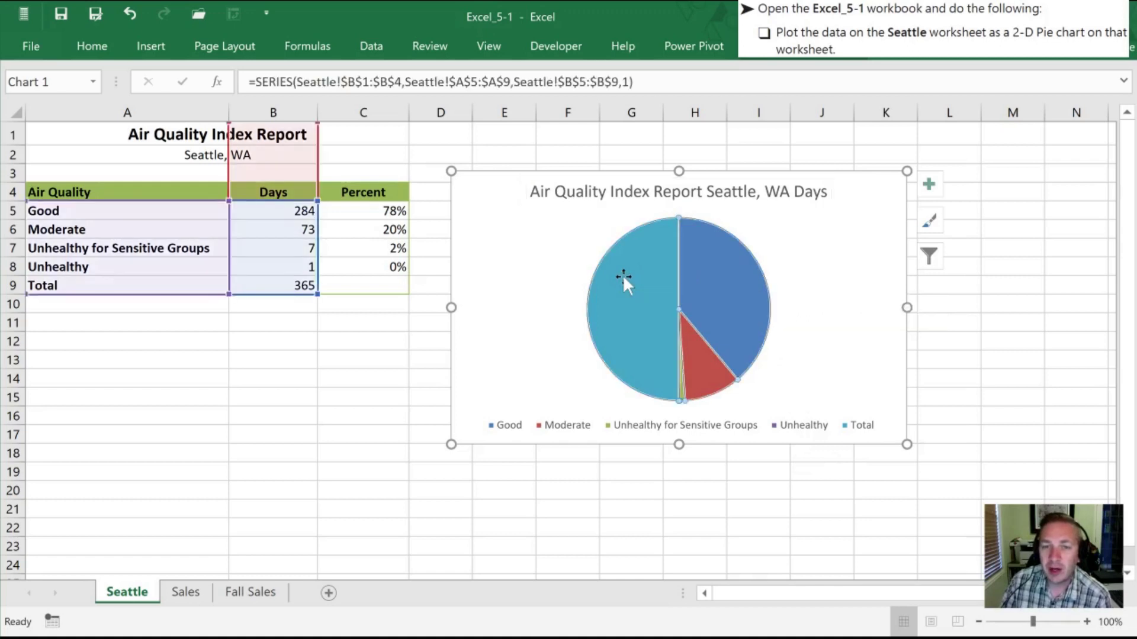
double_click(623, 275)
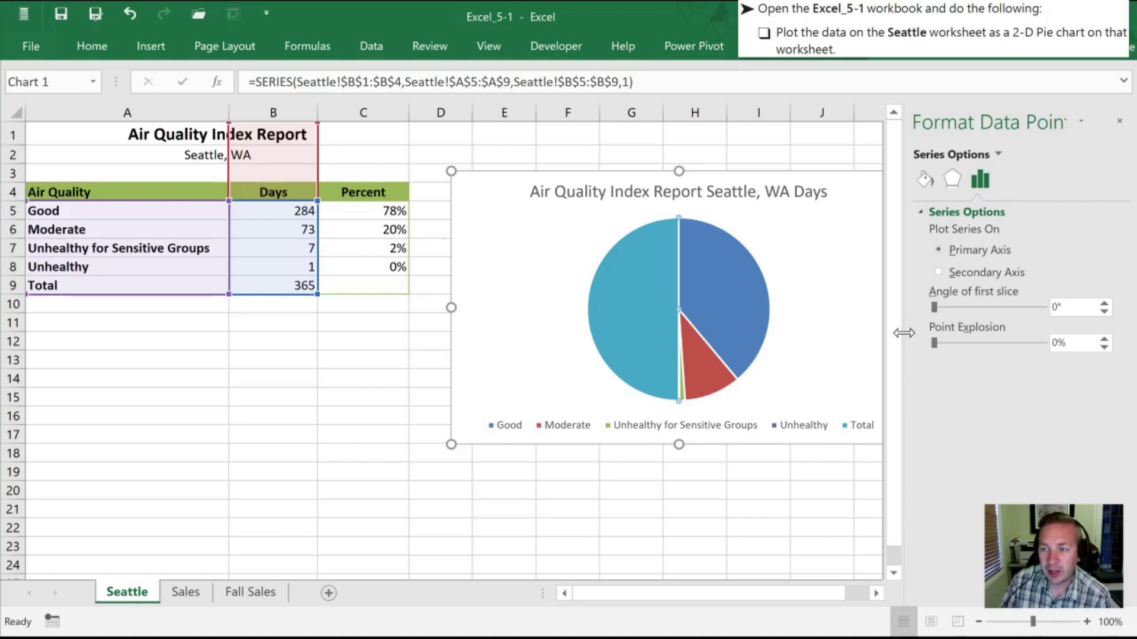
left_click_drag(904, 345, 878, 364)
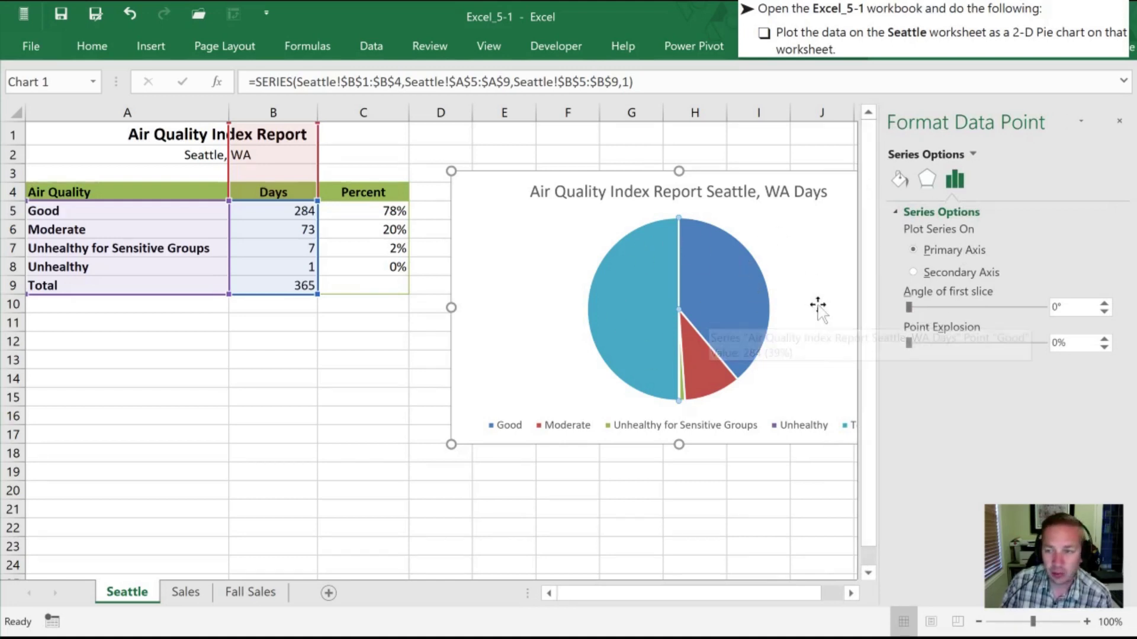
left_click_drag(910, 307, 942, 314)
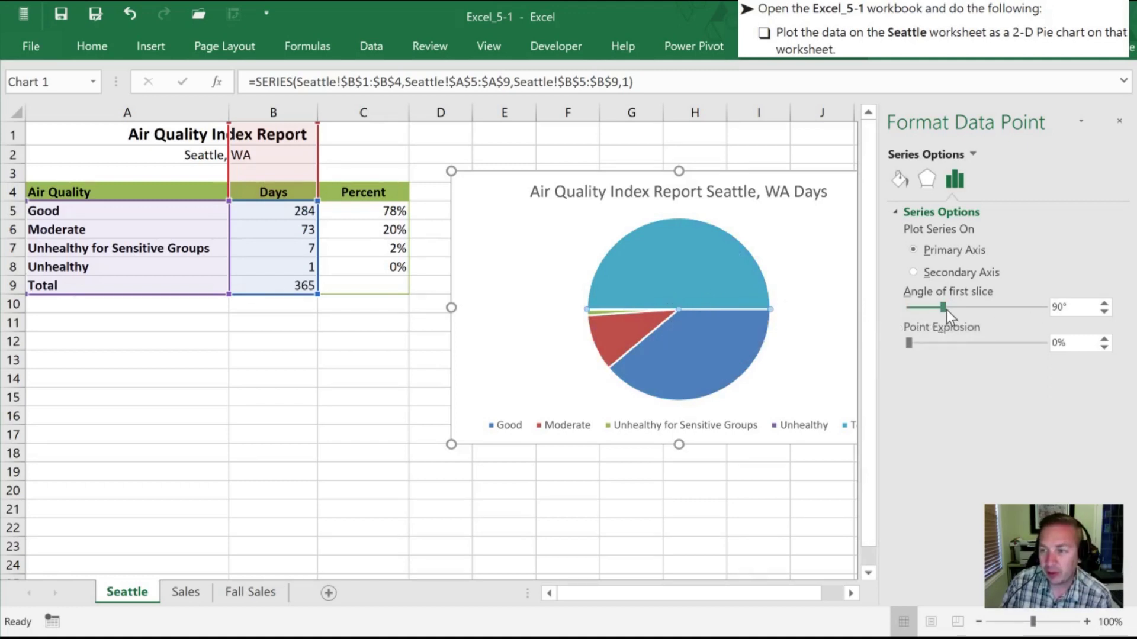
left_click_drag(943, 308, 976, 319)
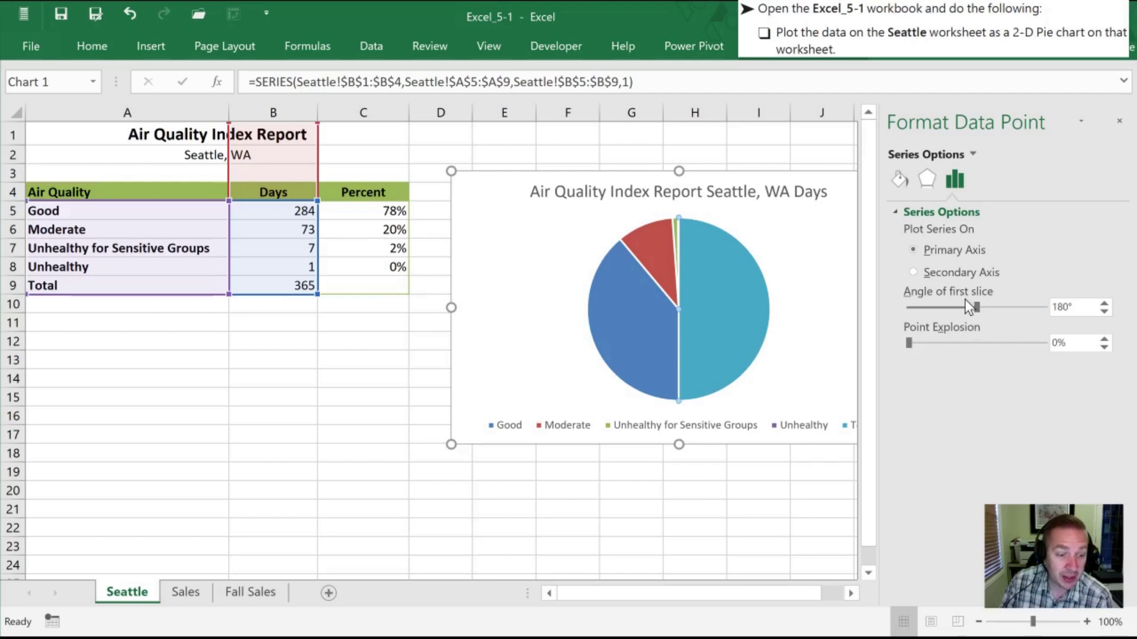
Set the first-slice angle to 270°, then reset it to 0°.
double_click(1061, 307)
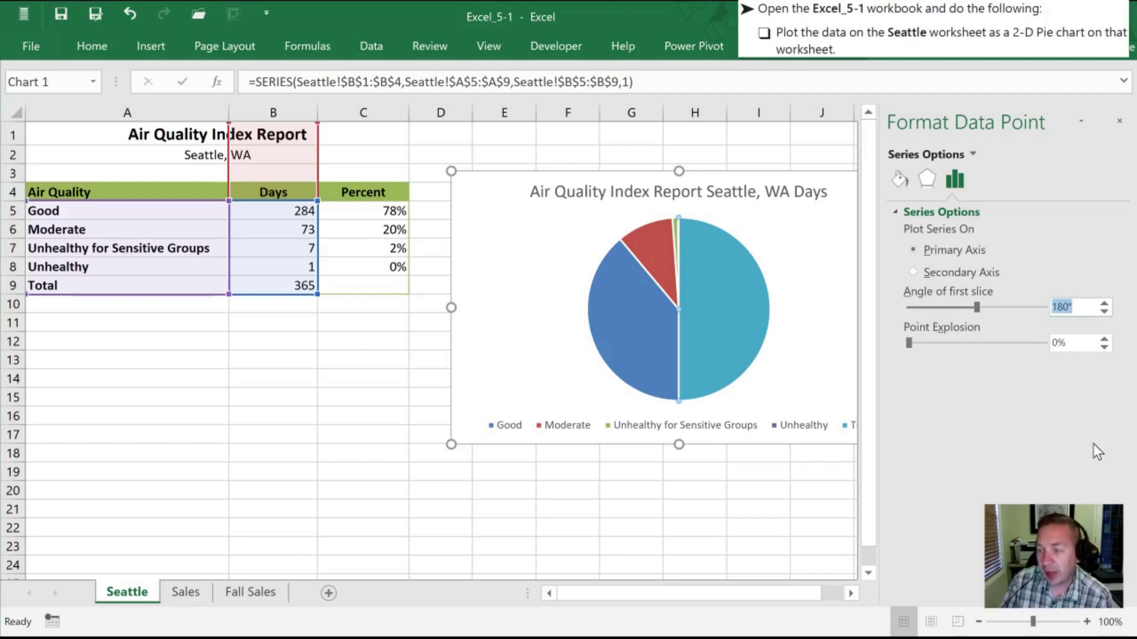
type("270")
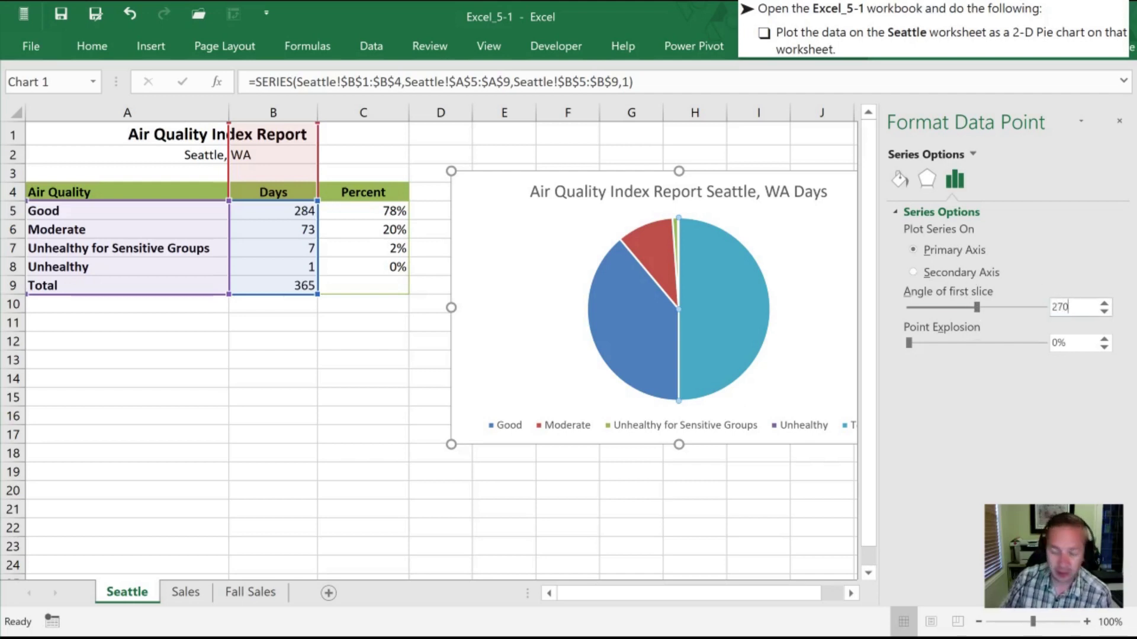
key("Return")
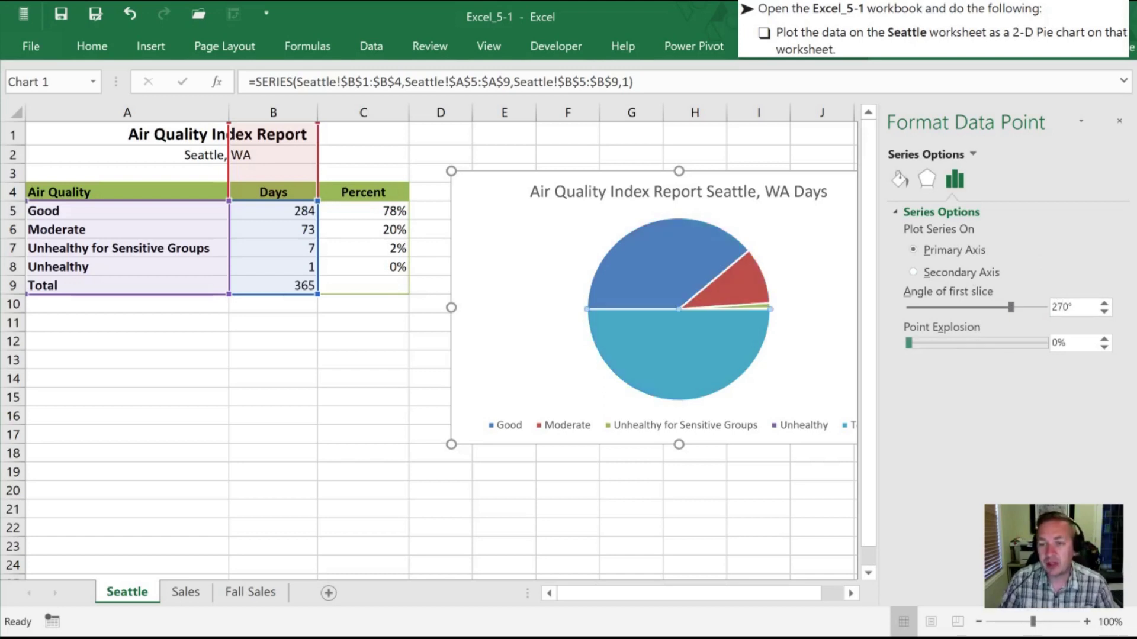
double_click(1061, 307)
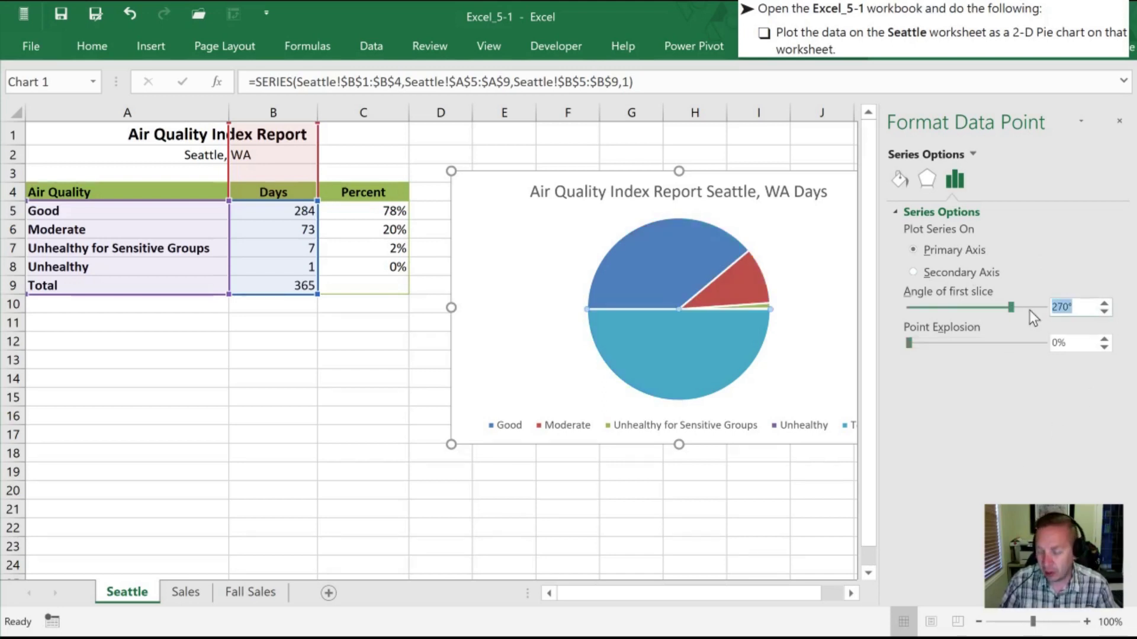
type("0")
key("Return")
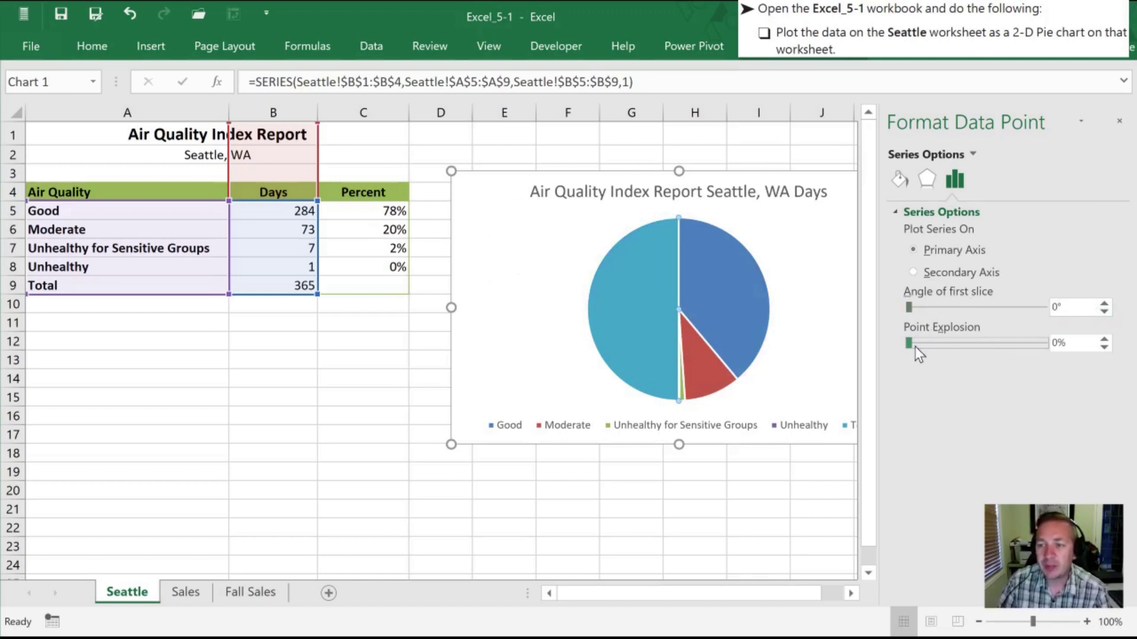
left_click_drag(911, 343, 915, 343)
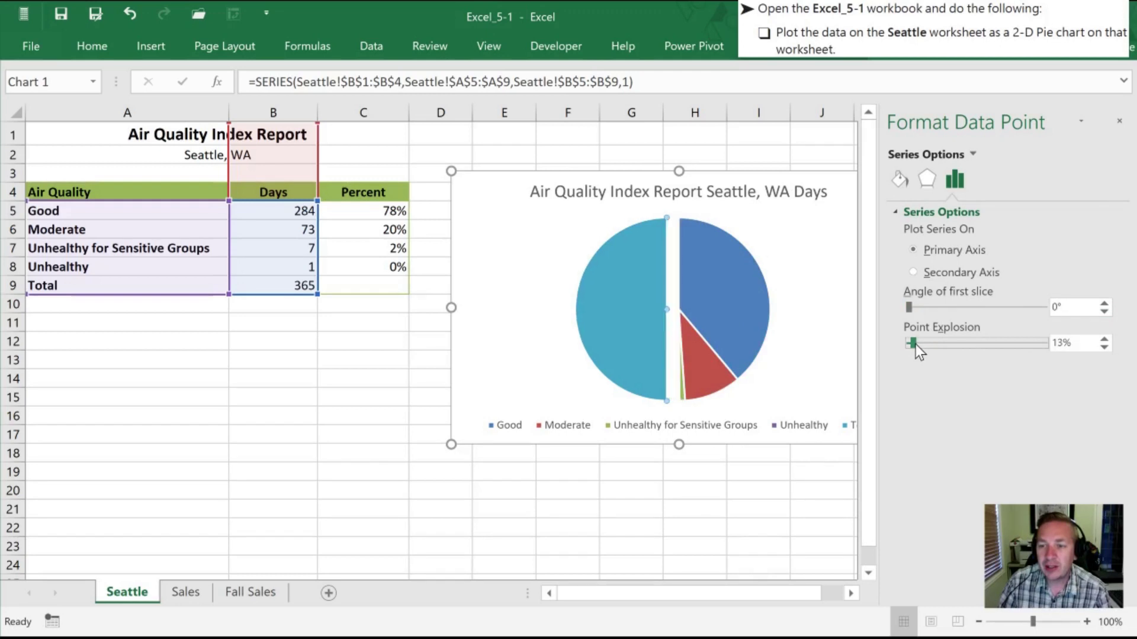
left_click(709, 371)
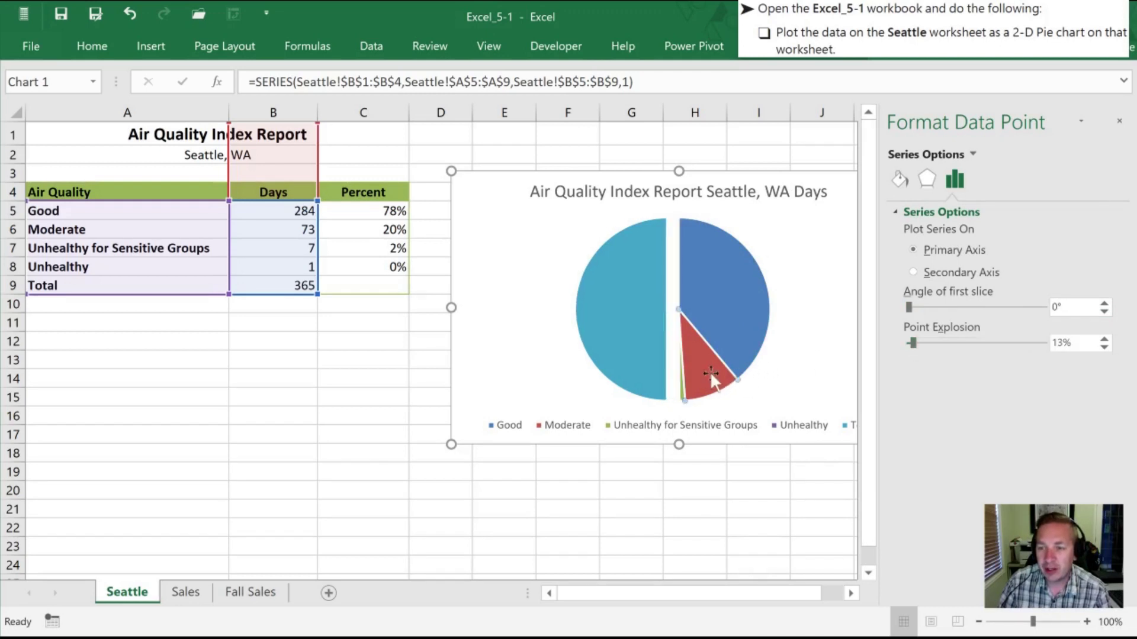
left_click_drag(911, 342, 928, 342)
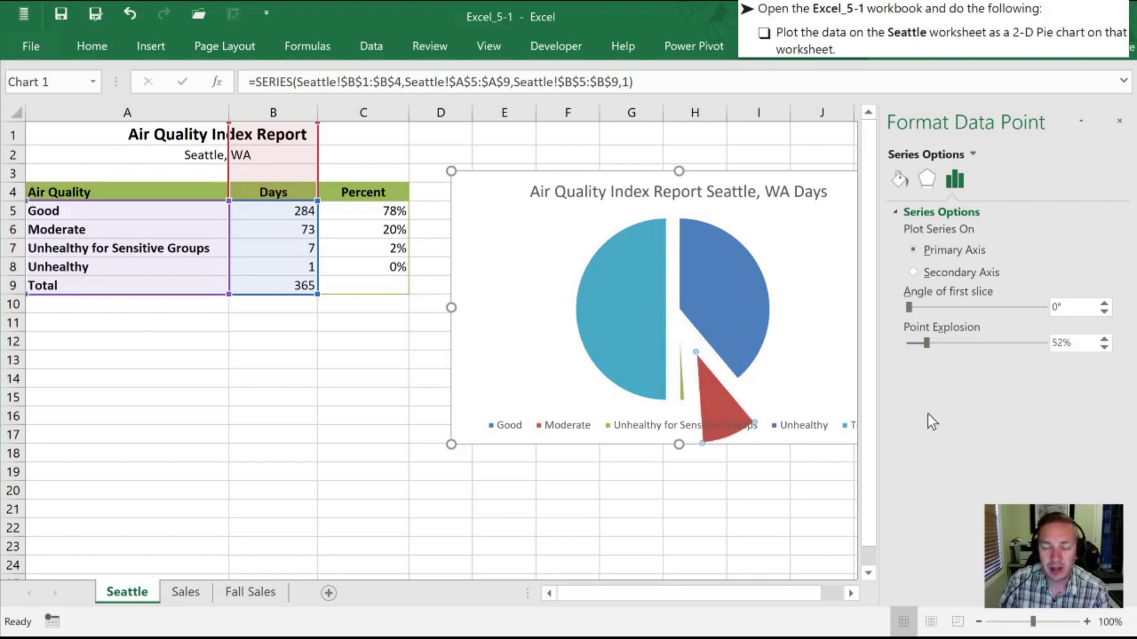
left_click(735, 308)
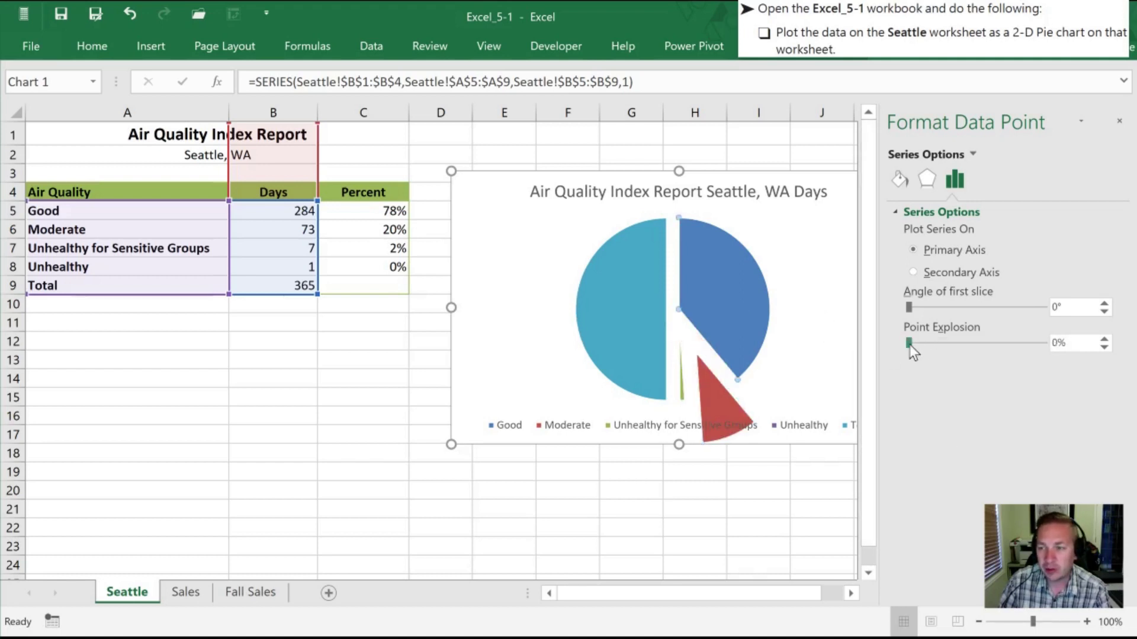
mouse_move(910, 344)
left_mouse_down()
mouse_move(930, 343)
mouse_move(900, 350)
mouse_move(910, 343)
left_mouse_up()
left_click(723, 401)
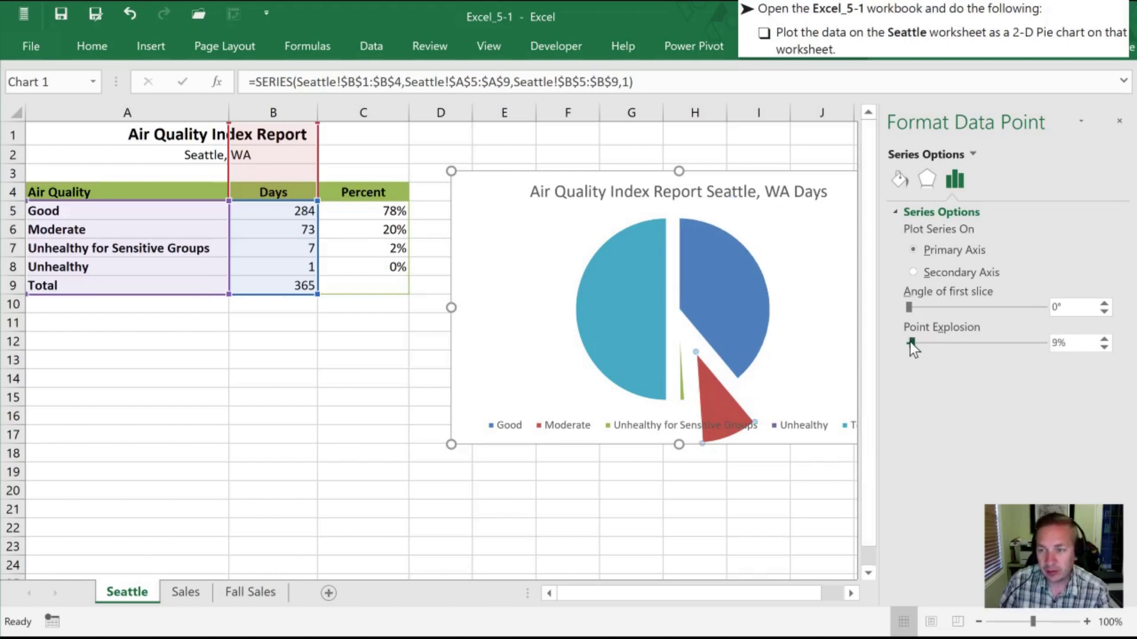
left_click(645, 353)
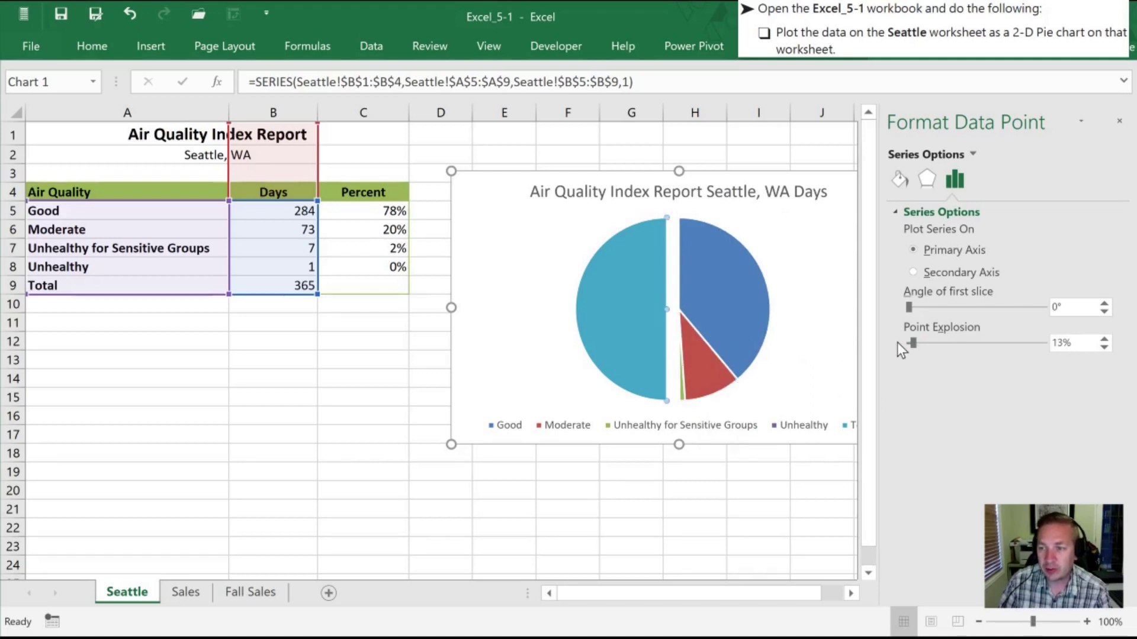
left_click_drag(911, 342, 904, 343)
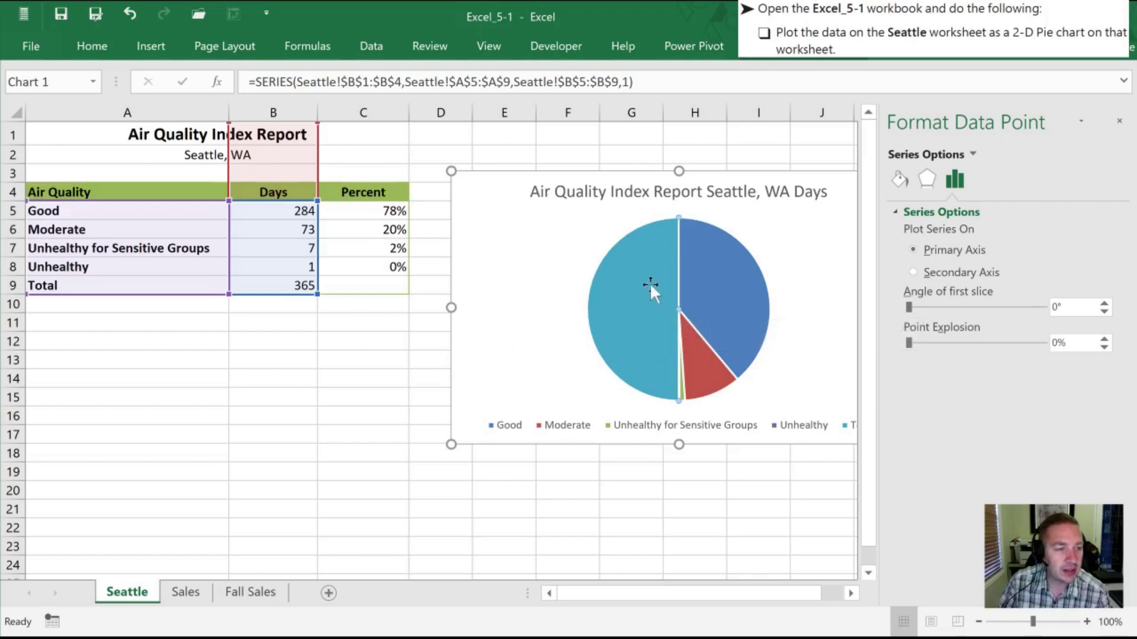
Go to the Sales sheet and select a cell in its Category and Sales table.
mouse_move(655, 264)
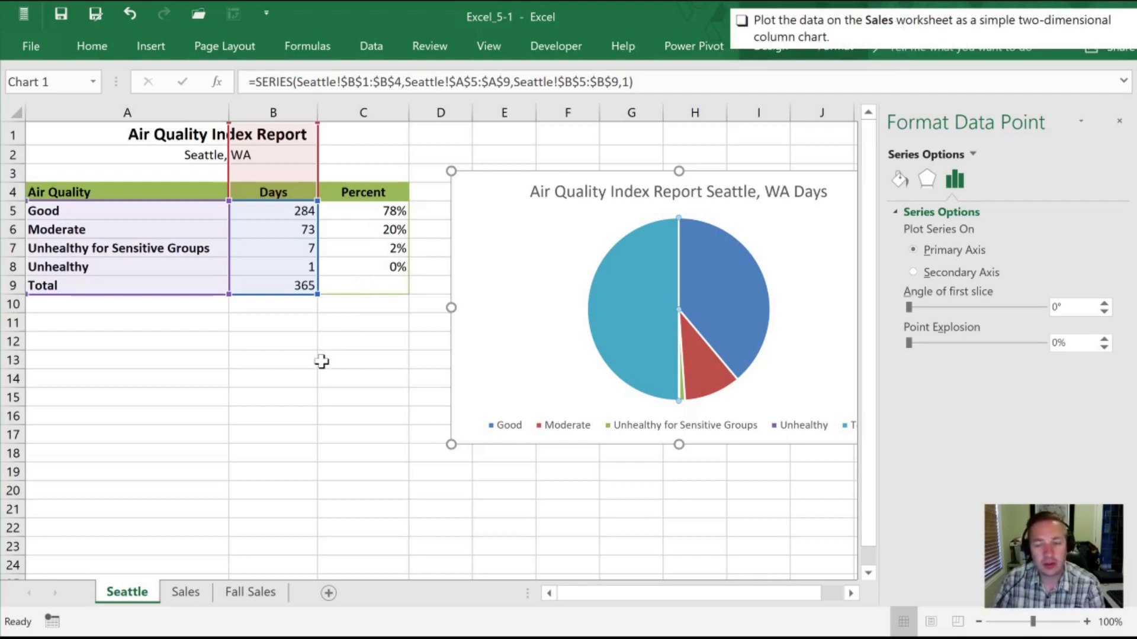
left_click(185, 593)
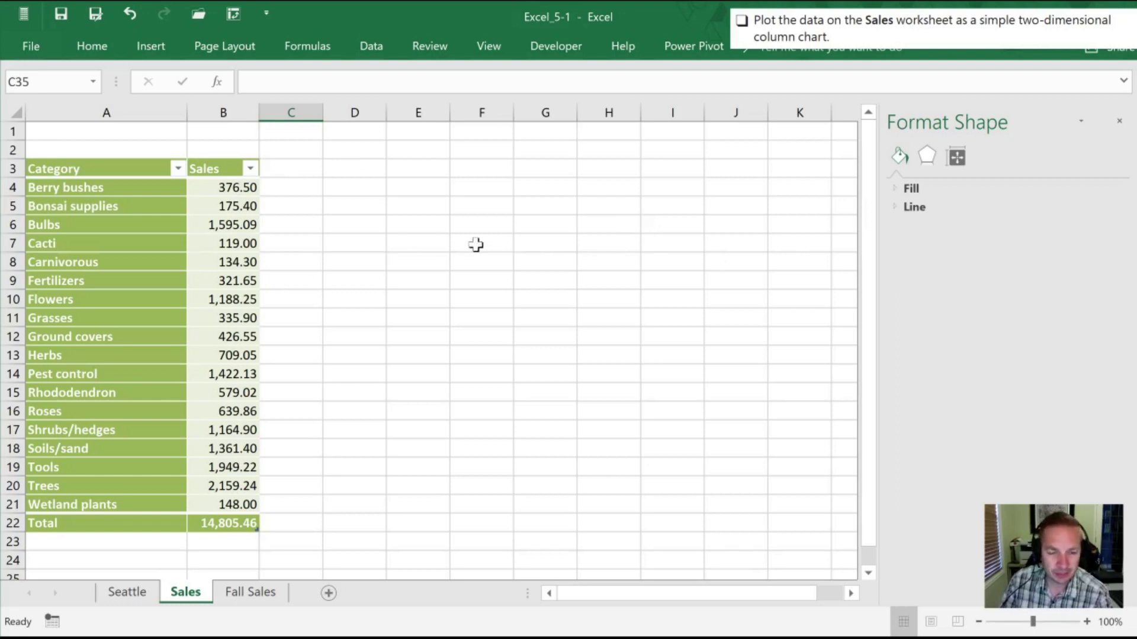
left_click(90, 312)
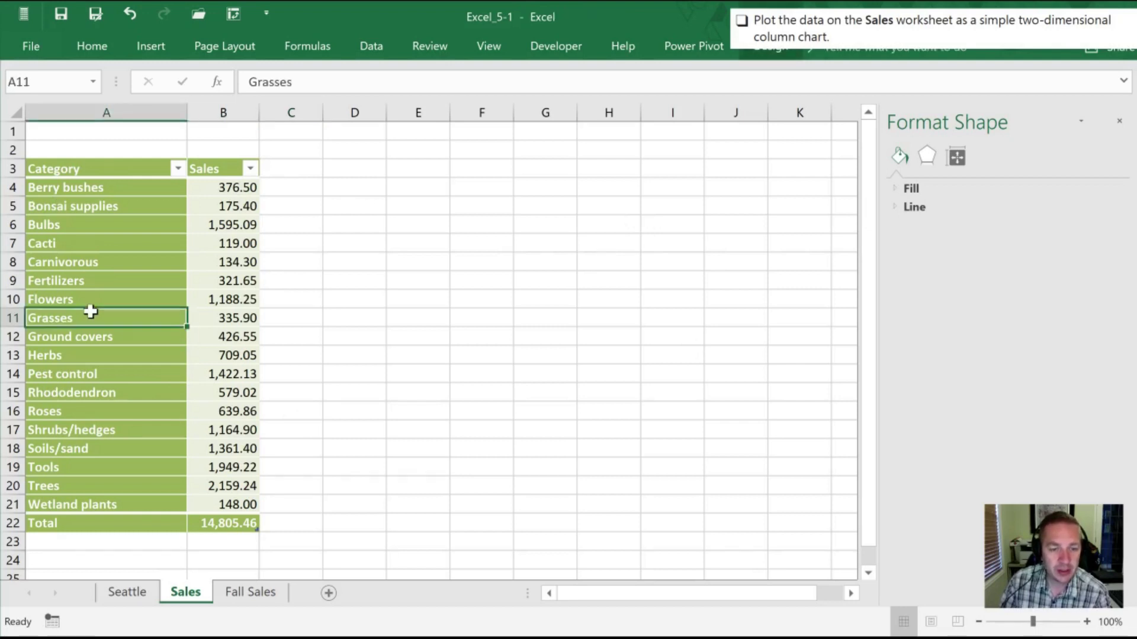
Insert a 2-D clustered column chart of category sales and position it over columns D–J.
left_click(196, 317)
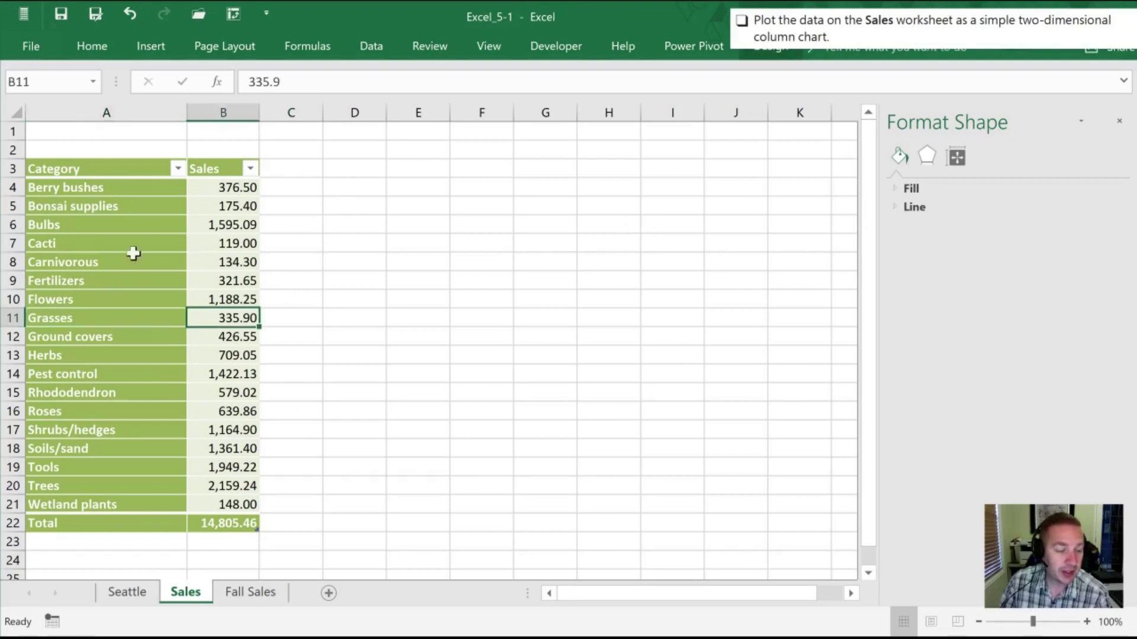
left_click(144, 49)
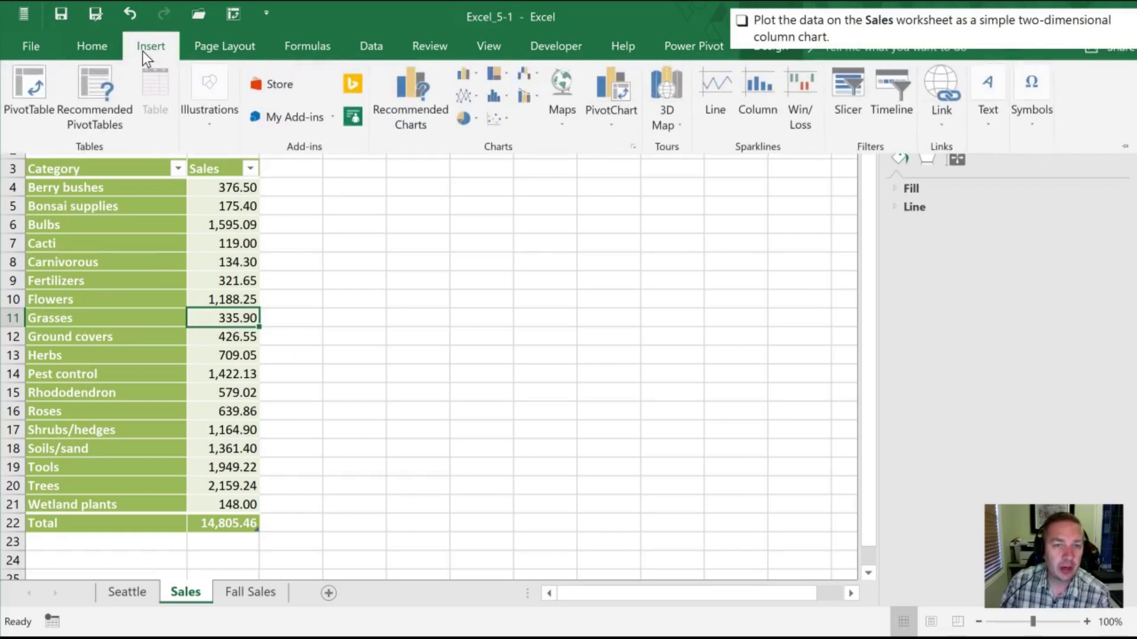
left_click(462, 77)
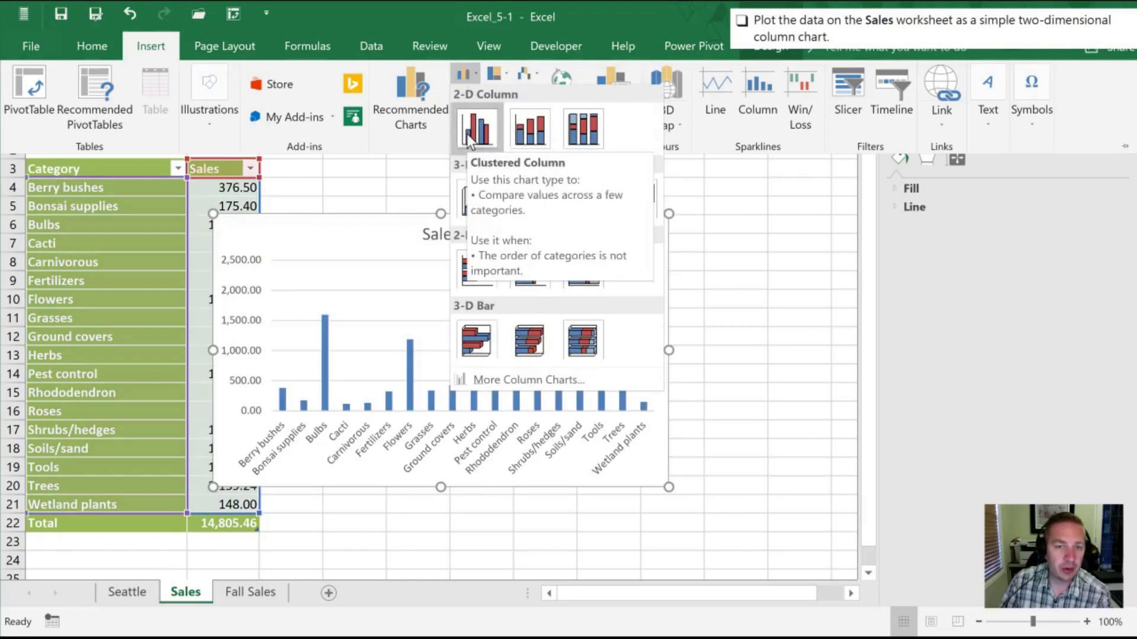
left_click(467, 134)
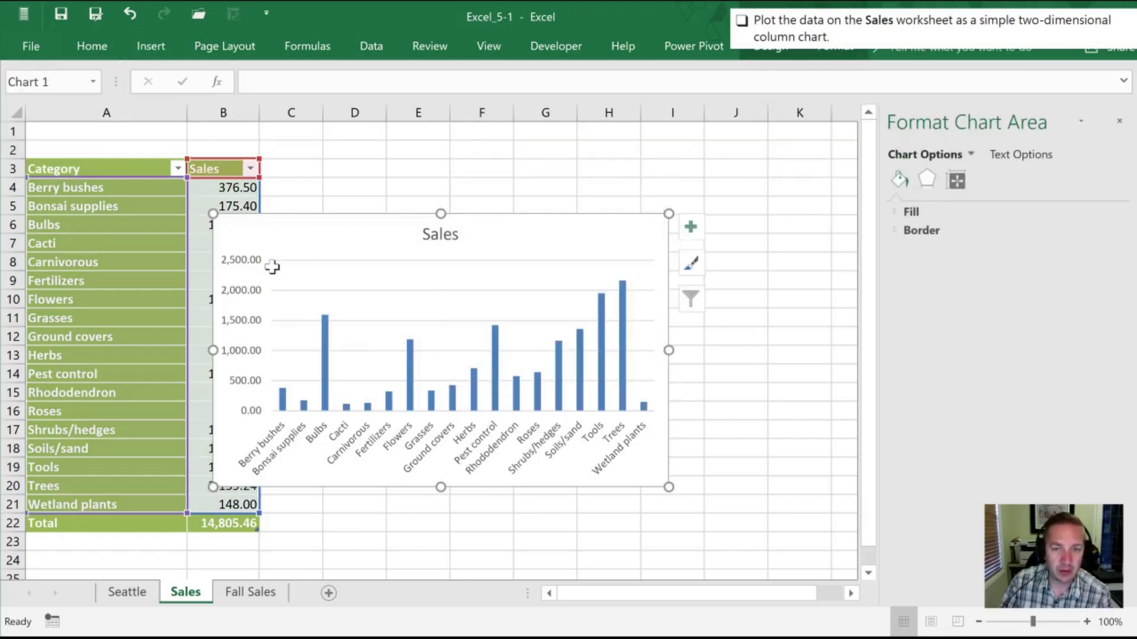
left_click_drag(310, 236, 412, 191)
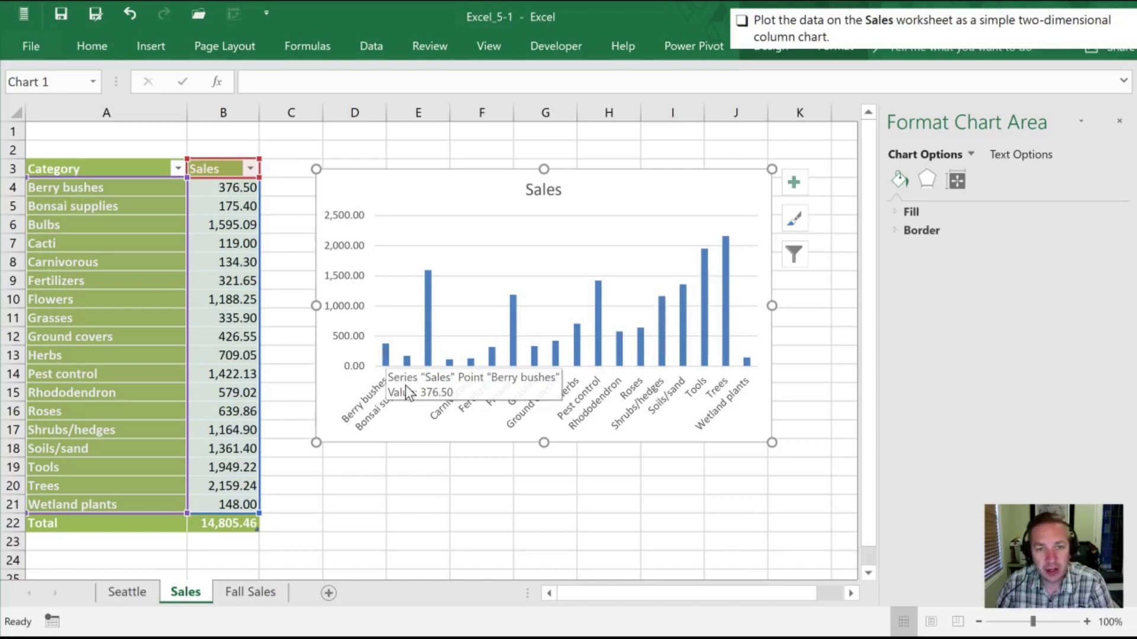
left_click(547, 193)
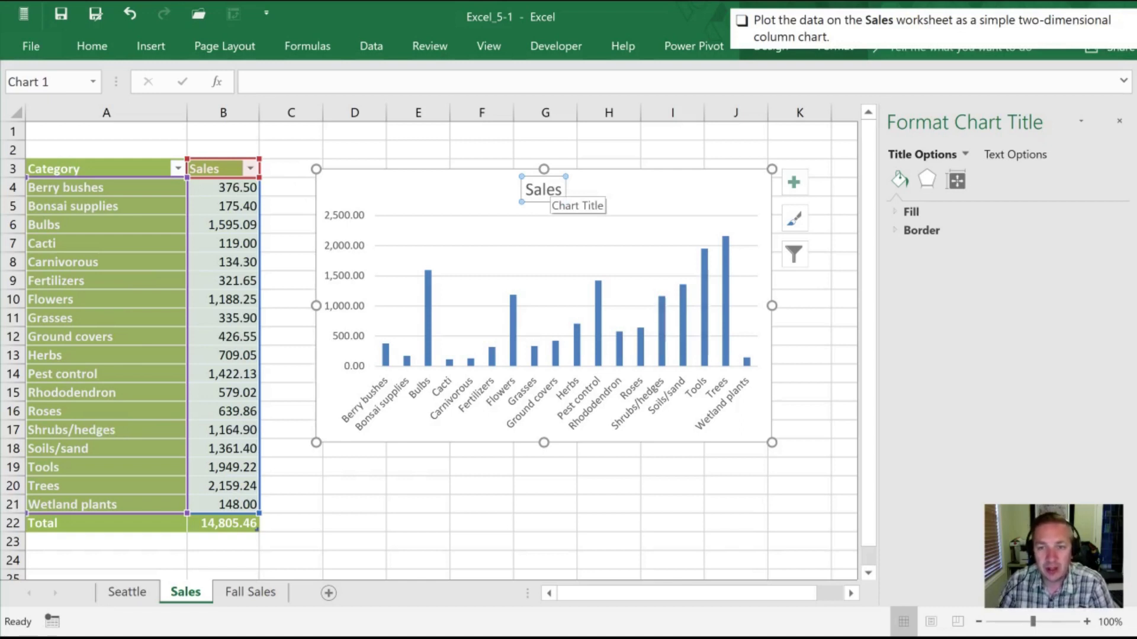
left_click(411, 162)
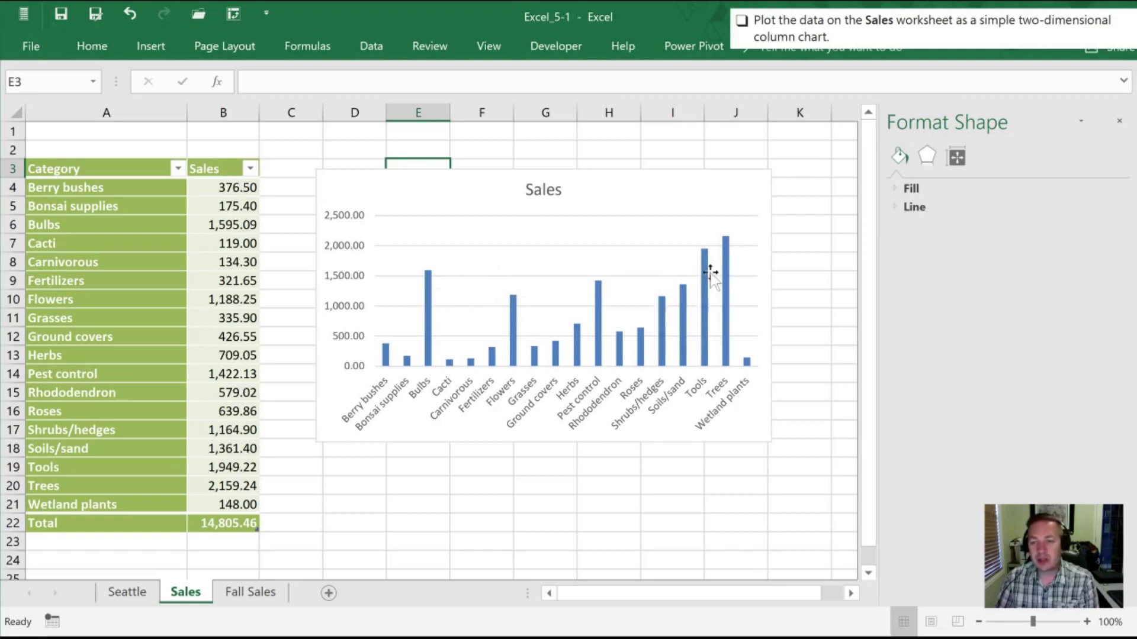
mouse_move(726, 268)
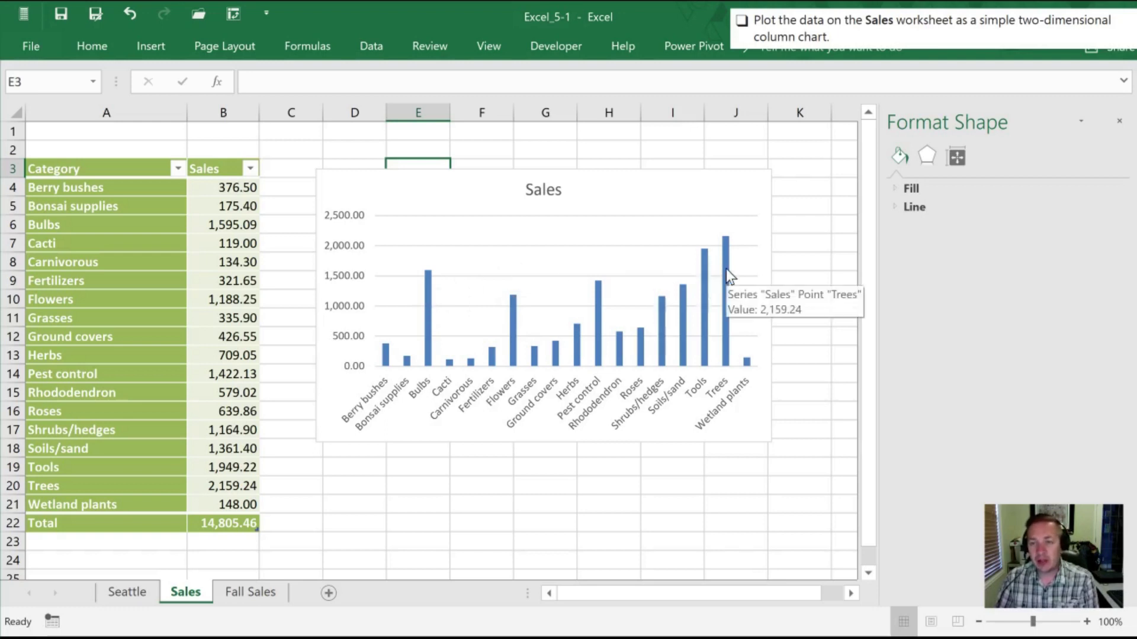
Give the vertical axis number format 0 decimal places, showing labels 0 to 2,500.
left_click(354, 219)
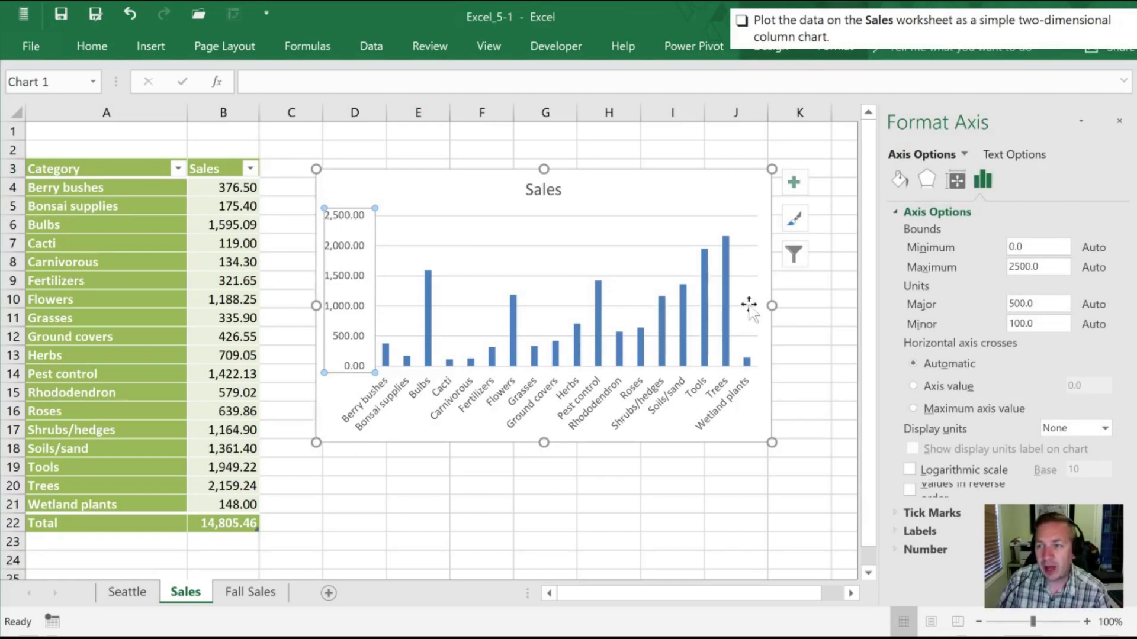
left_click(1121, 122)
left_click(423, 521)
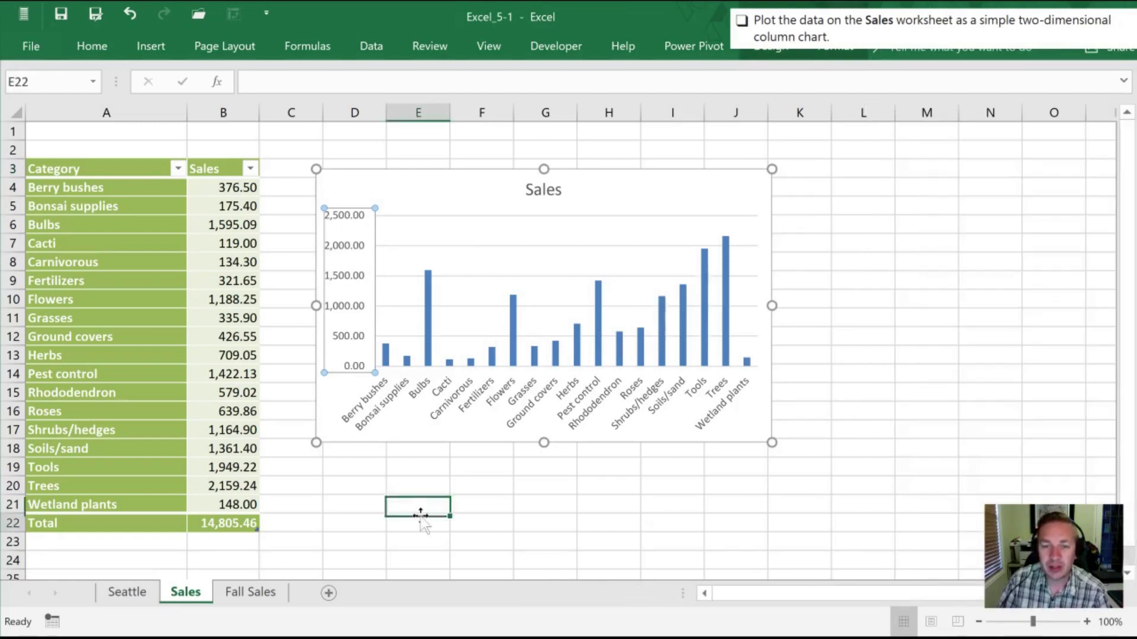
left_click(348, 285)
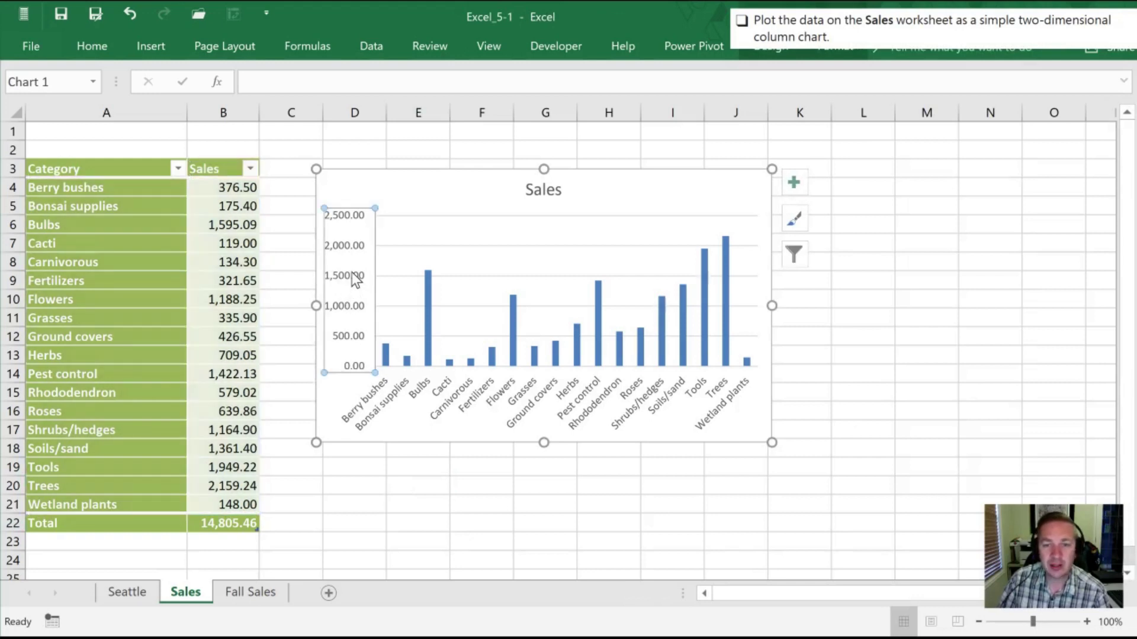
double_click(354, 277)
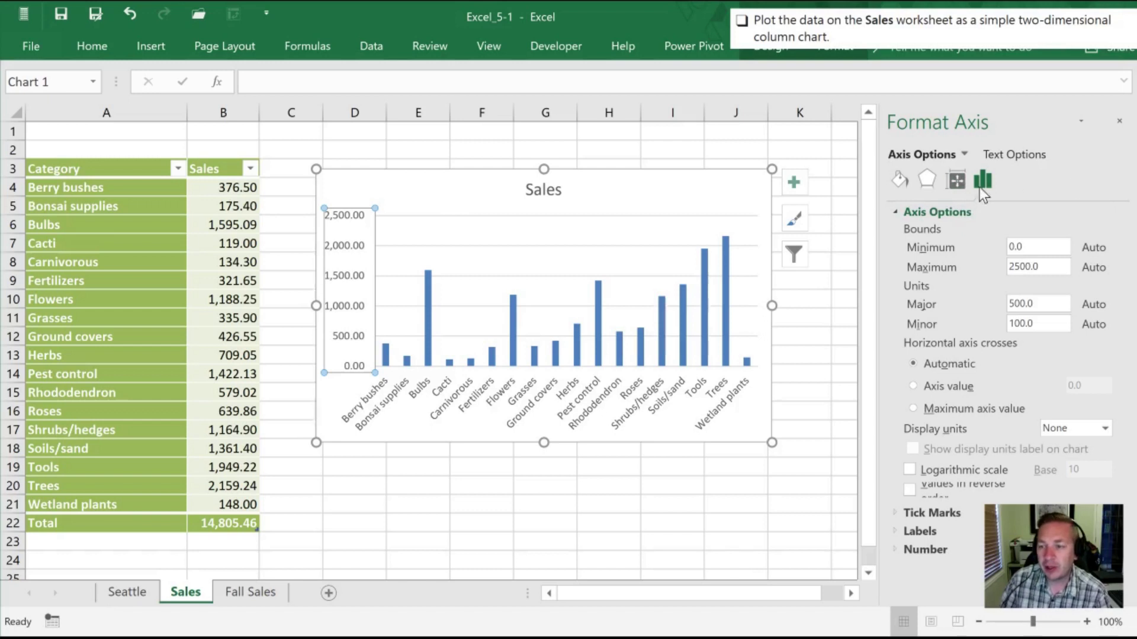
left_click(894, 550)
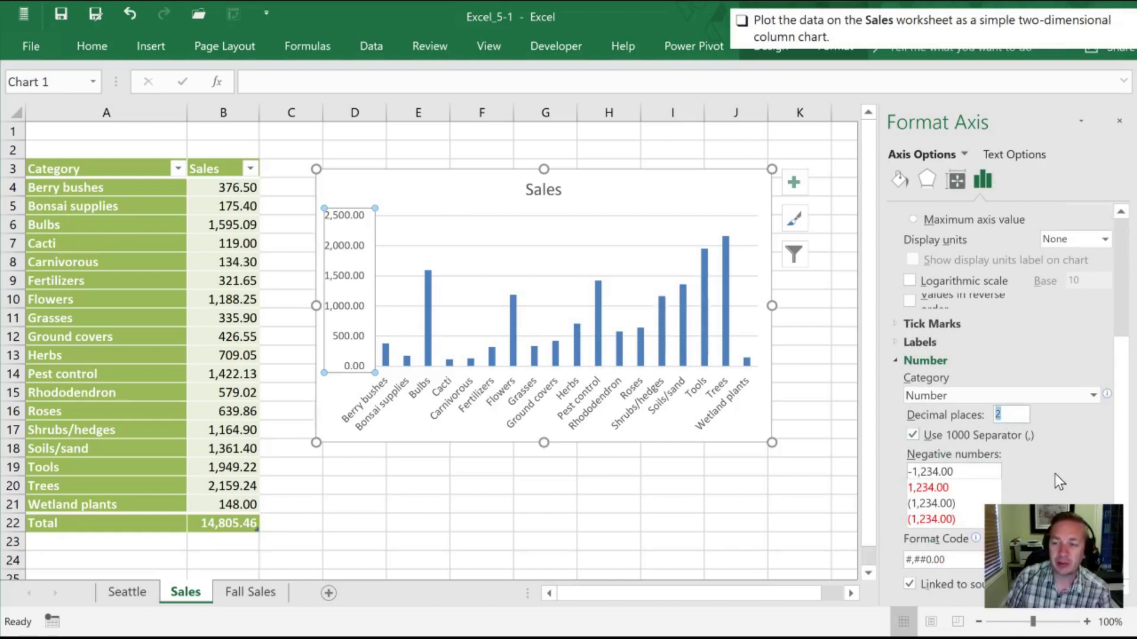
type("0")
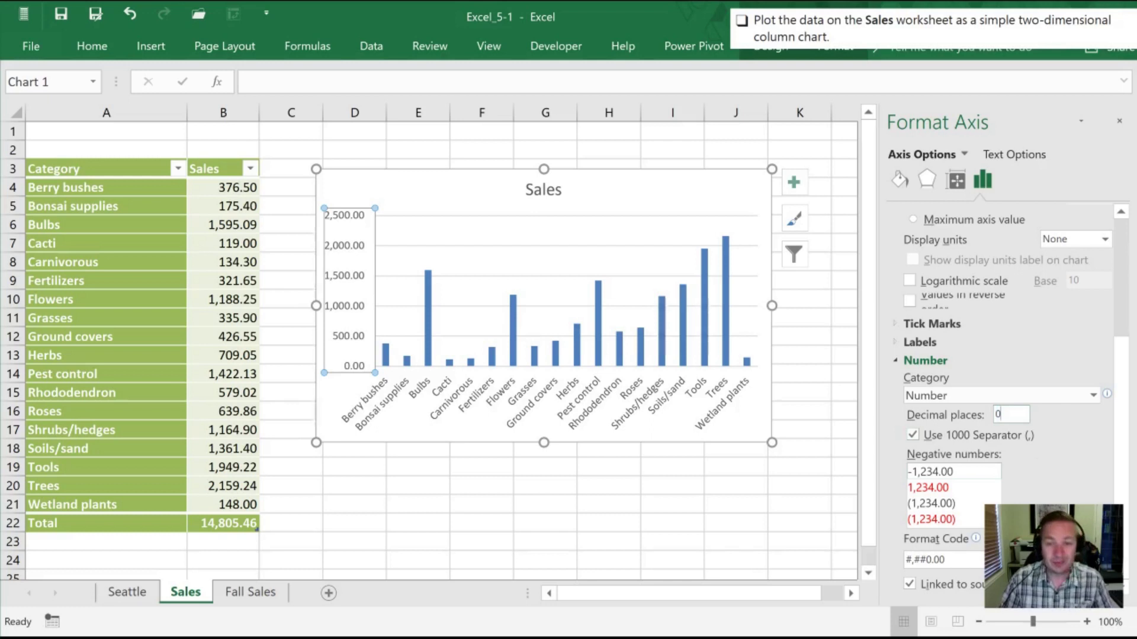
key("Return")
left_click(457, 233)
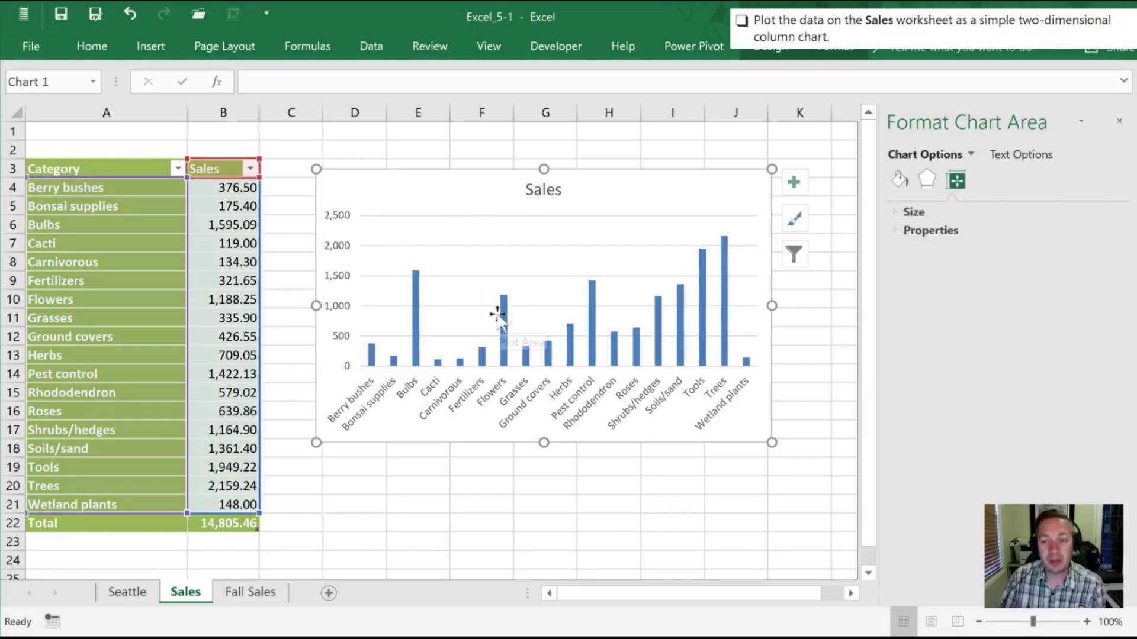
Set the vertical axis Display units to Hundreds so it reads 0 to 25.
left_click(343, 286)
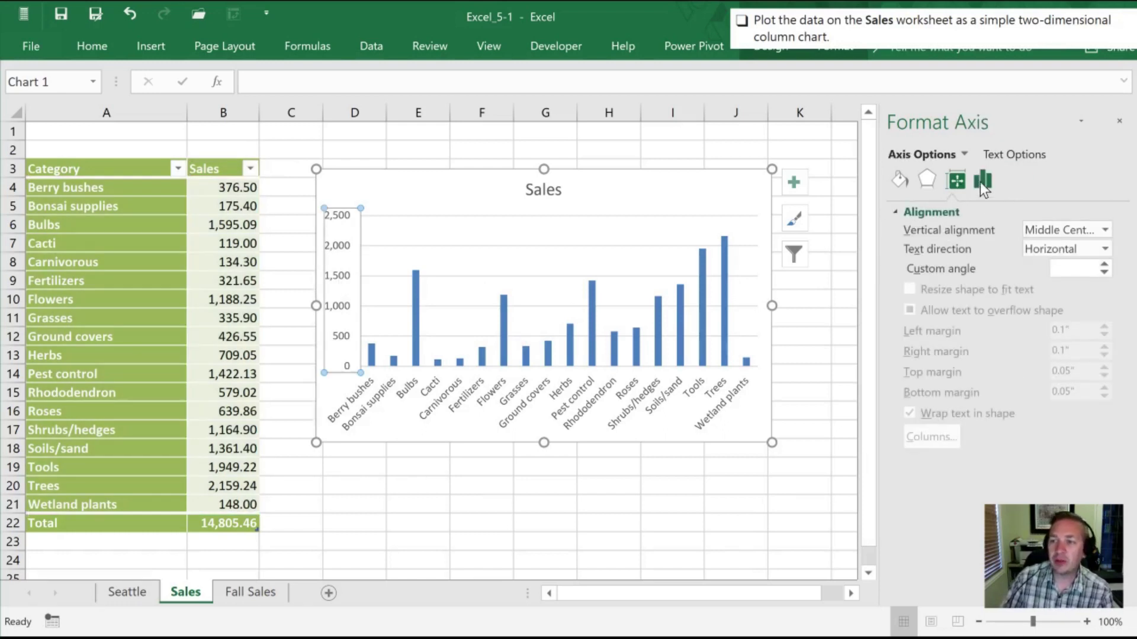
left_click(983, 179)
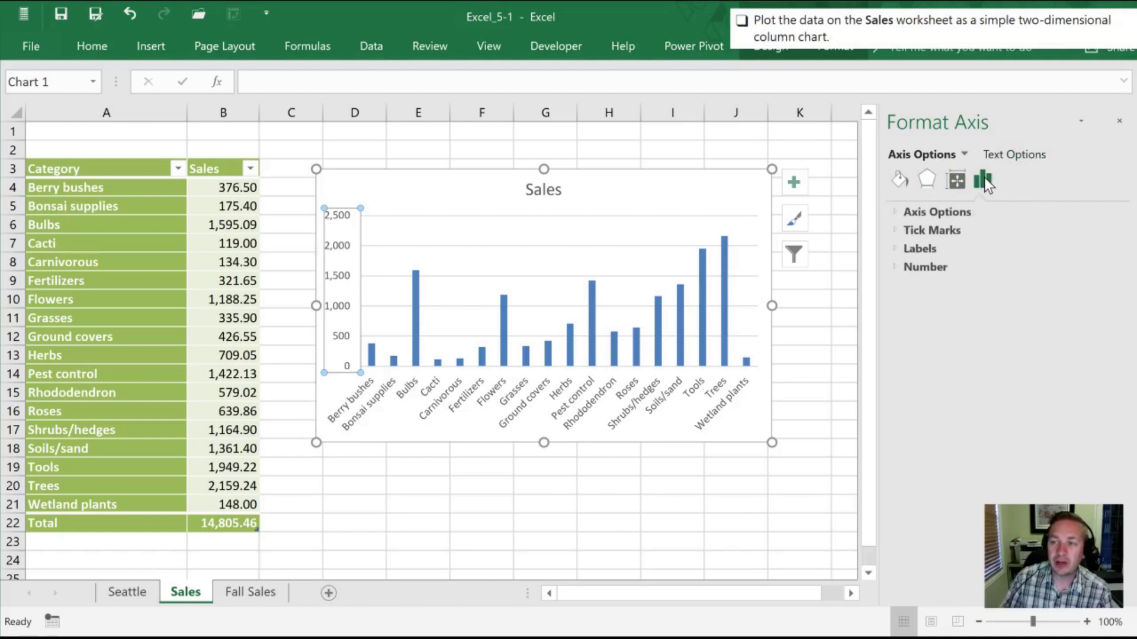
left_click(894, 266)
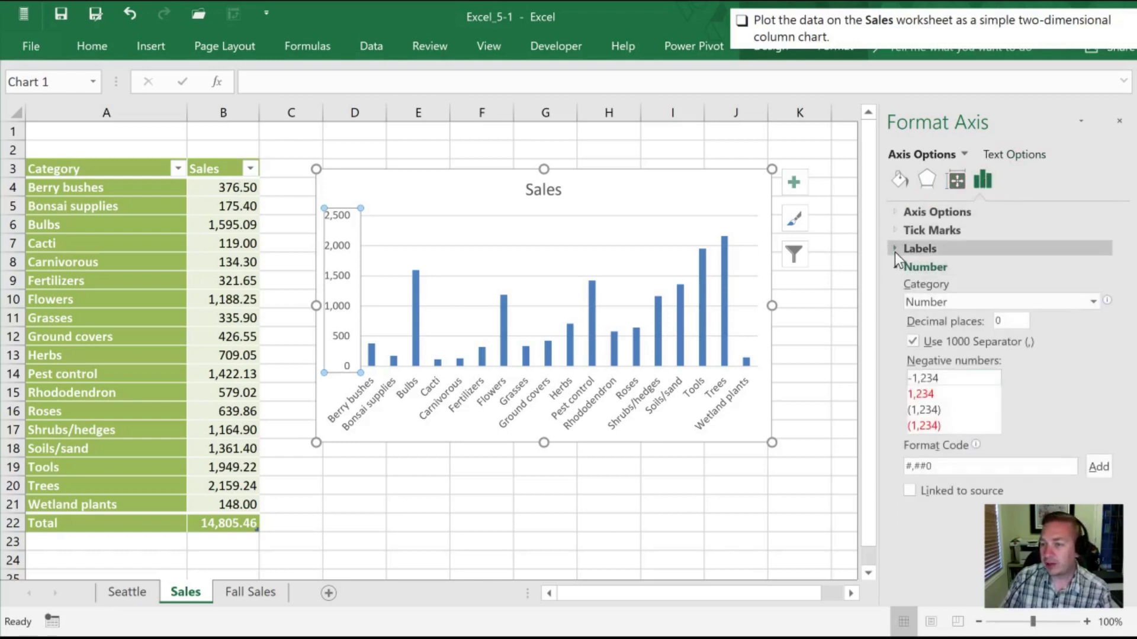
left_click(897, 218)
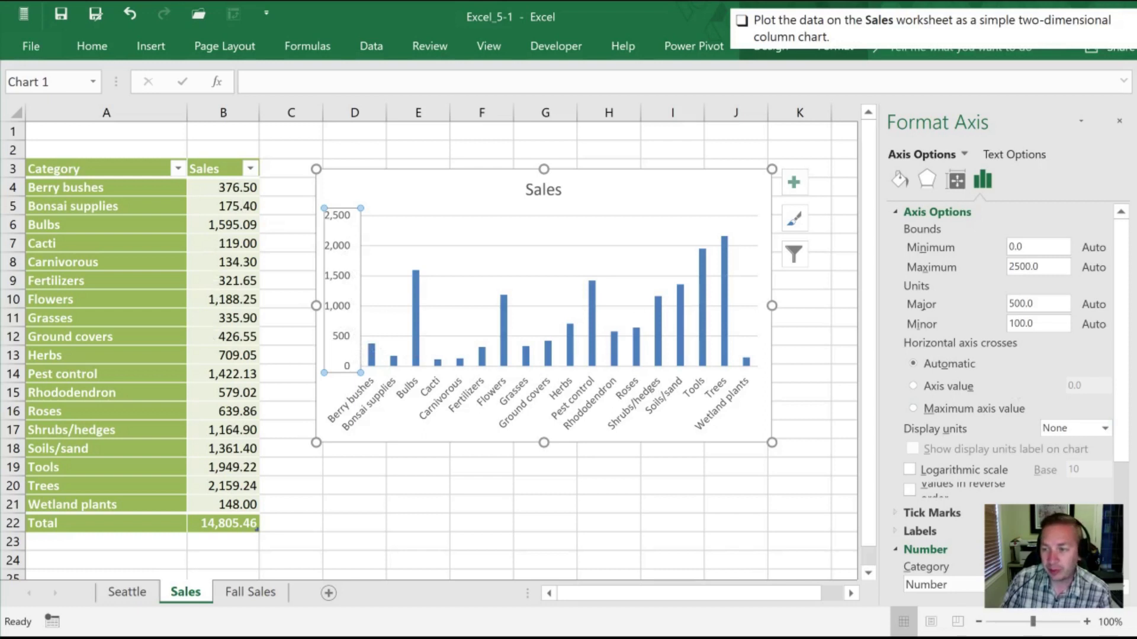
left_click(1103, 429)
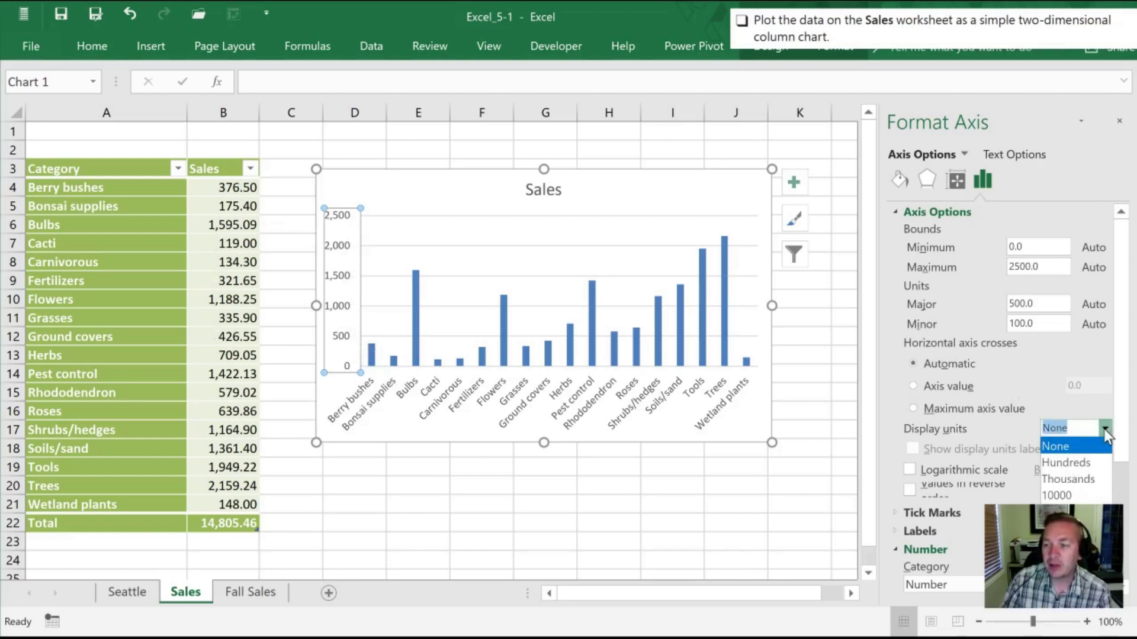
left_click(1062, 463)
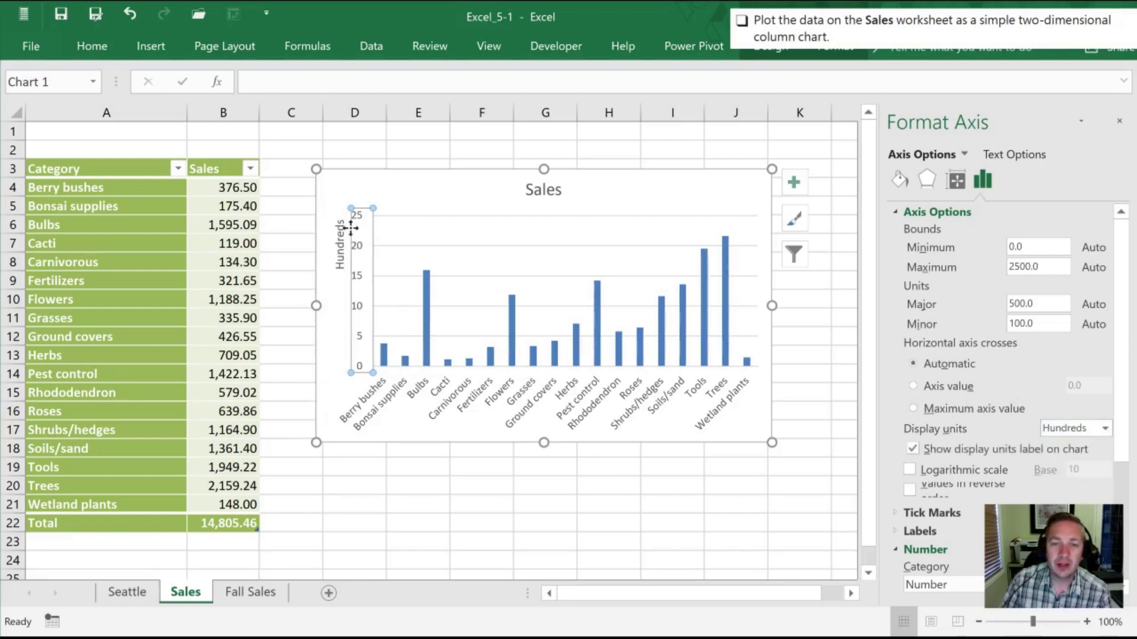
left_click(342, 242)
left_click(368, 274)
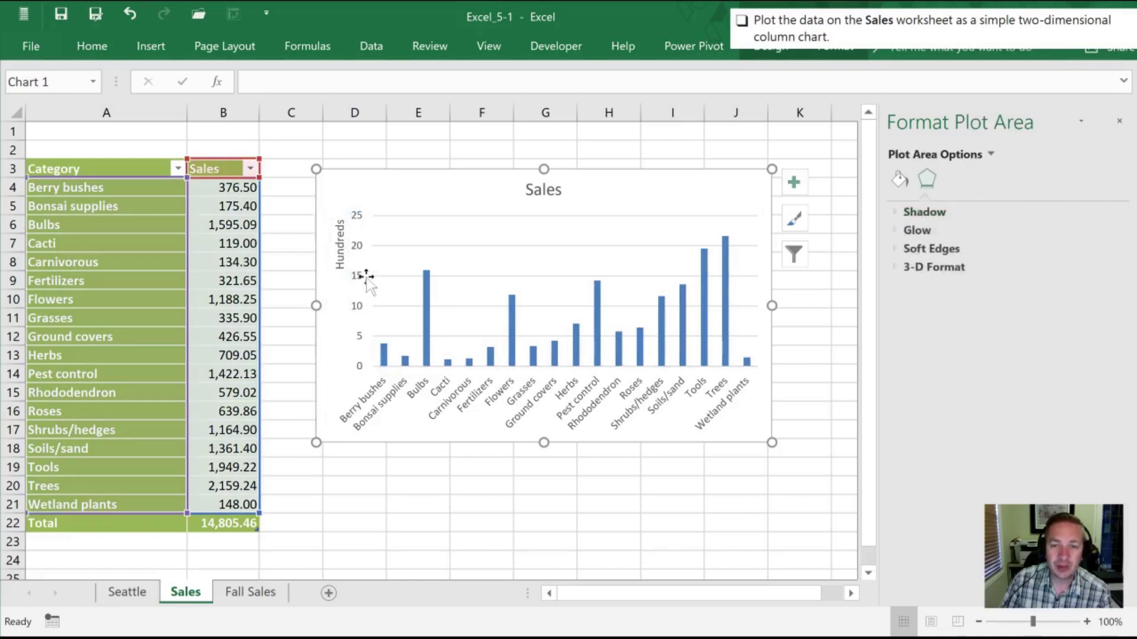
left_click(363, 282)
left_click(371, 292)
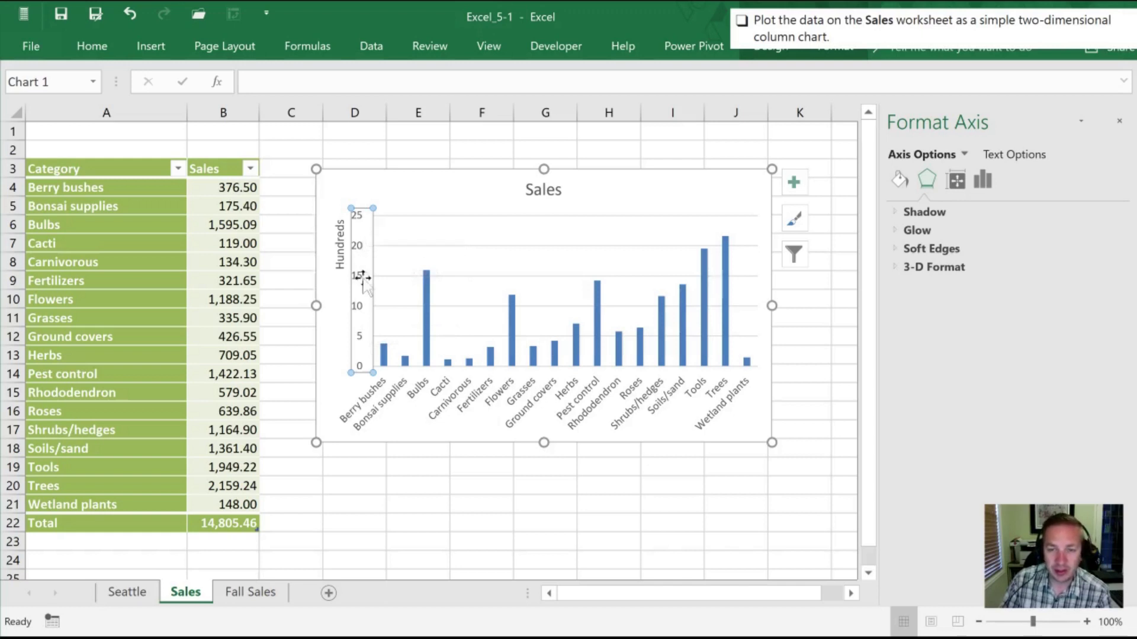
Stretch the plot area left toward the chart edge and up beneath the title.
left_click(402, 291)
left_click_drag(372, 292, 357, 292)
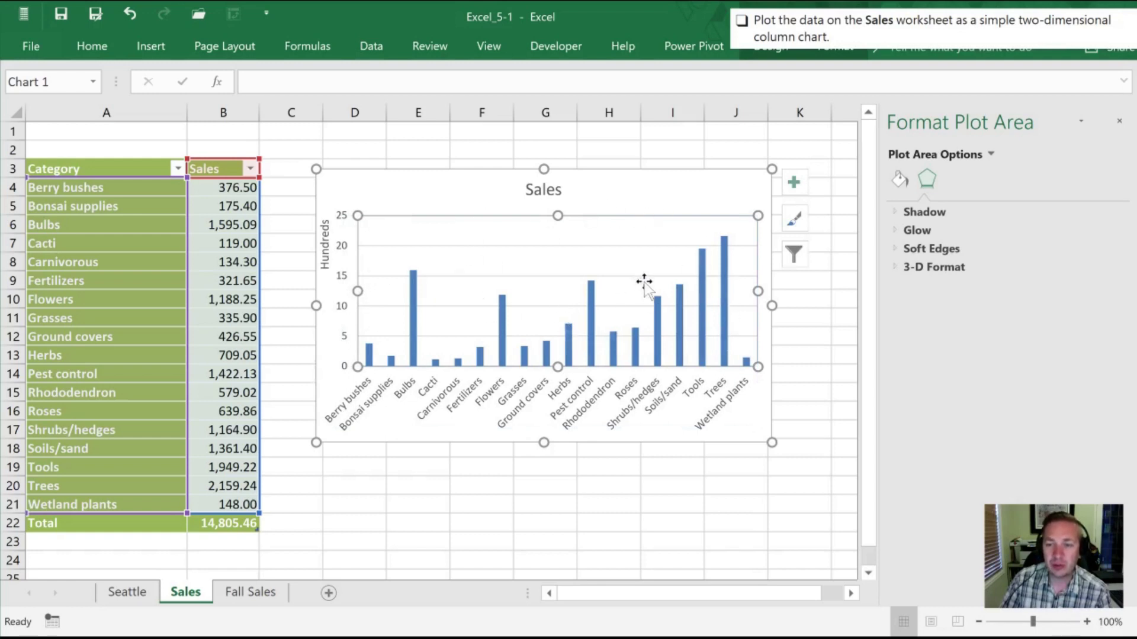
left_click(457, 199)
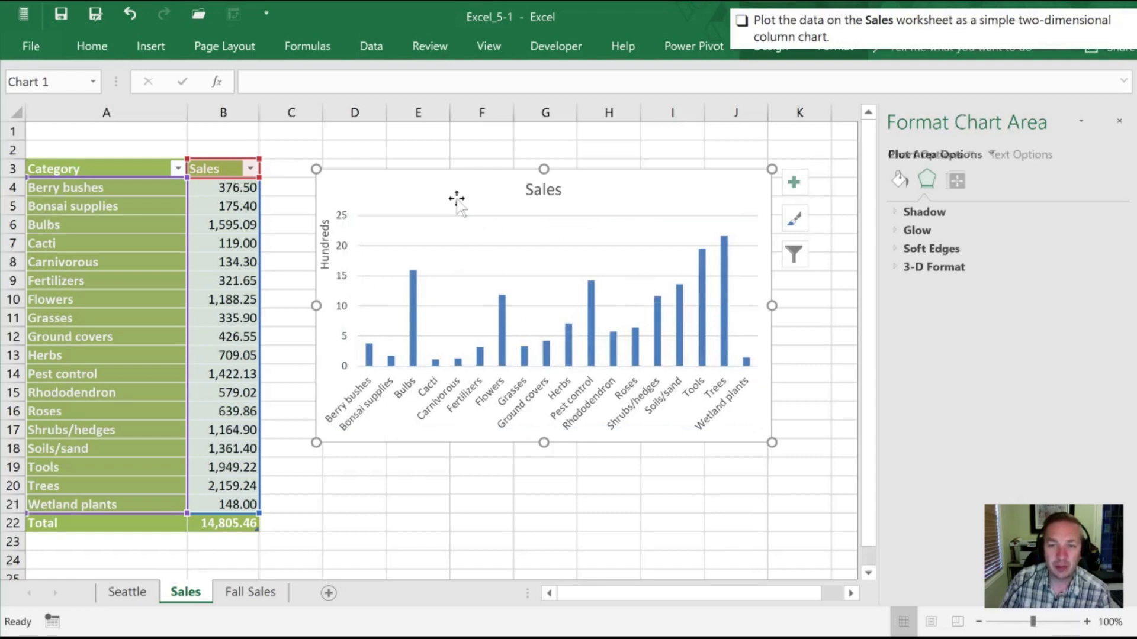
left_click(469, 233)
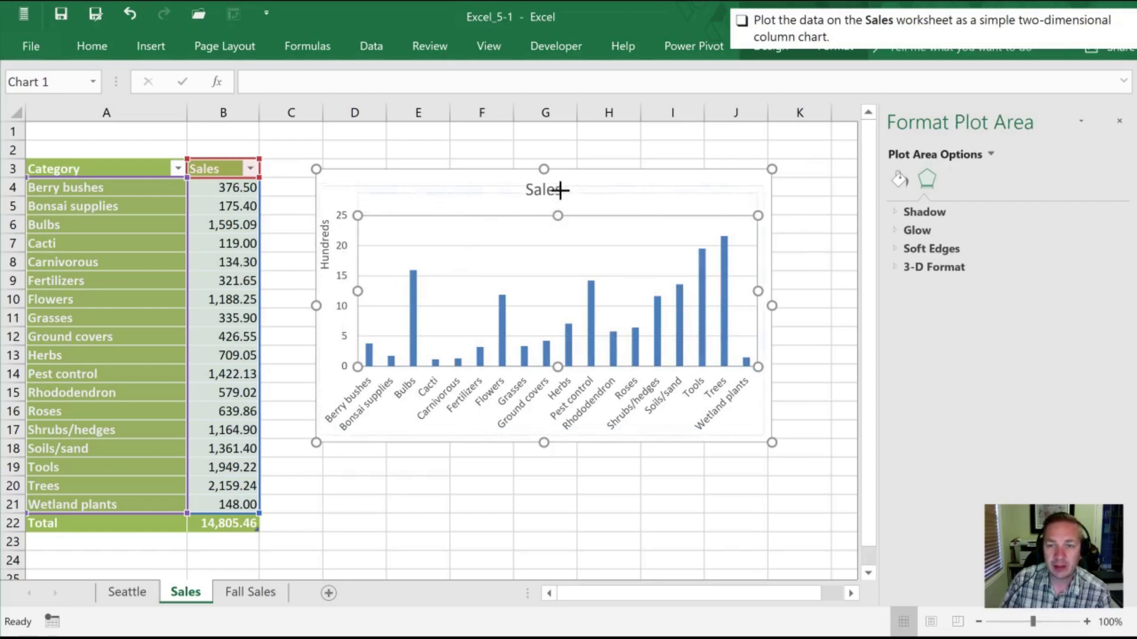
left_click_drag(559, 190, 558, 192)
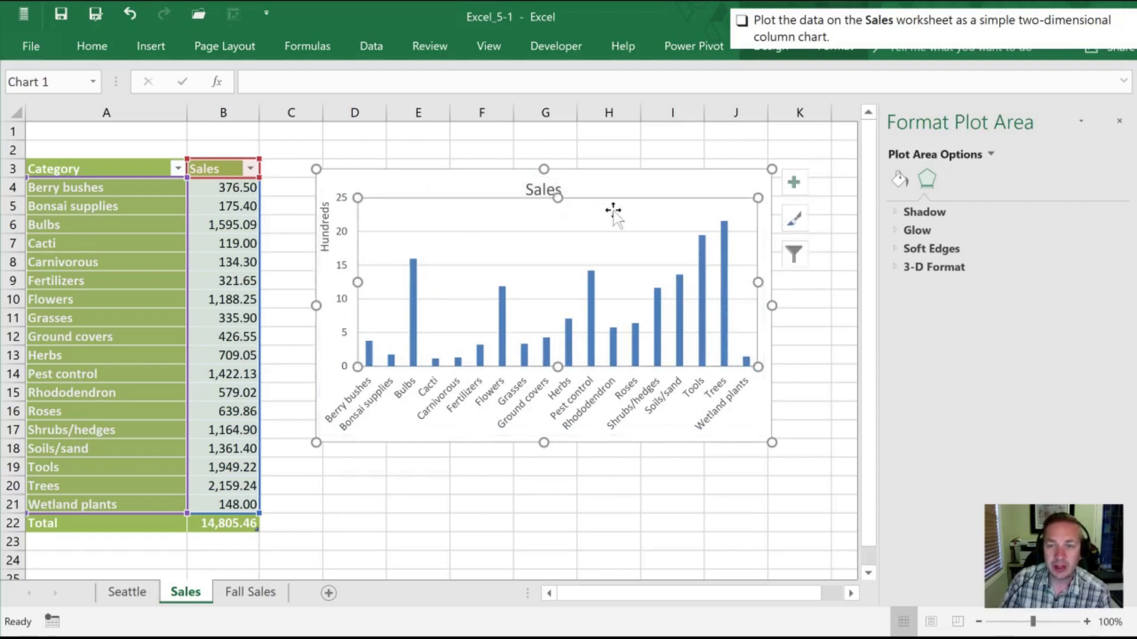
left_click(406, 431)
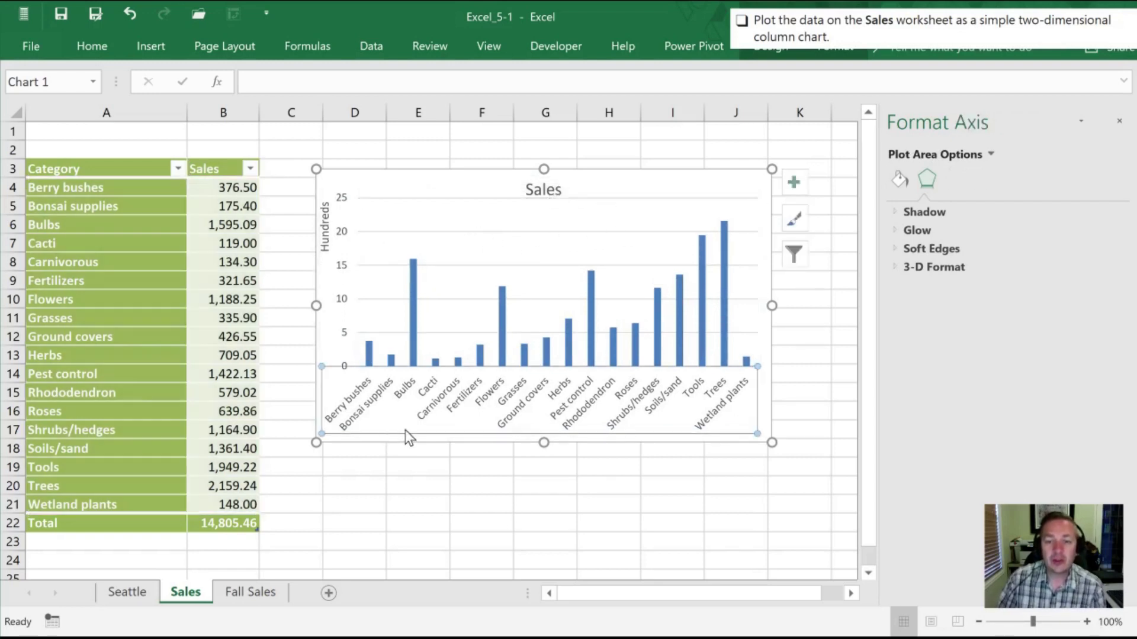
left_click(373, 465)
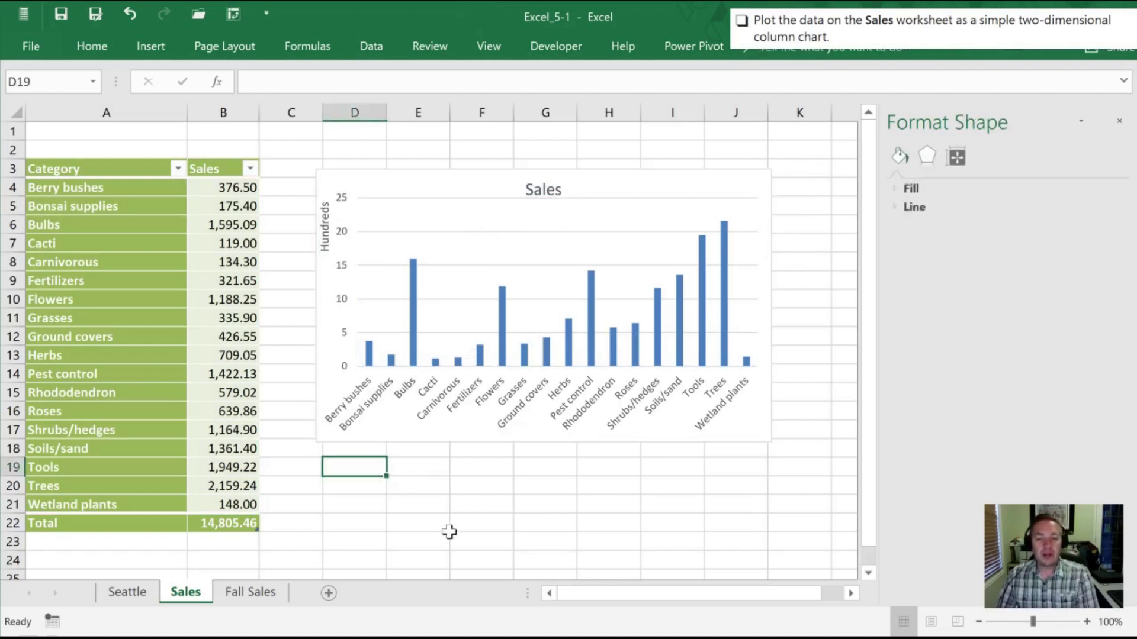